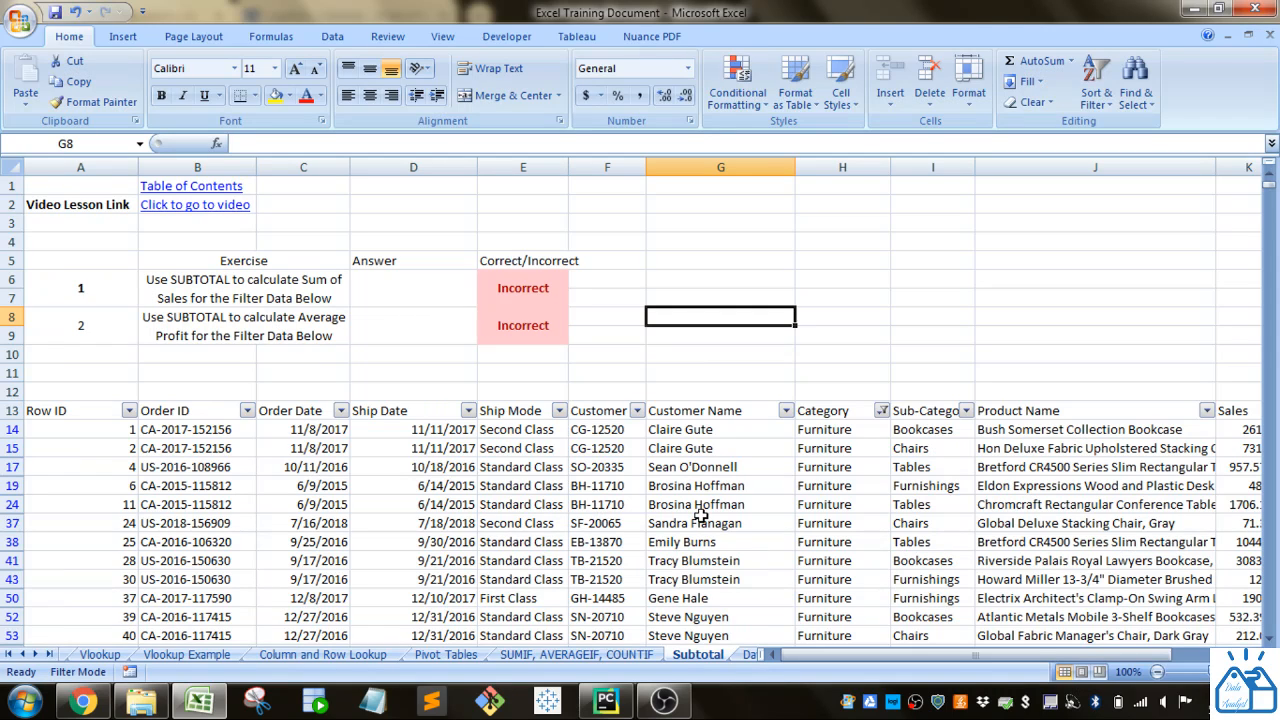
left_click(668, 281)
left_click(423, 293)
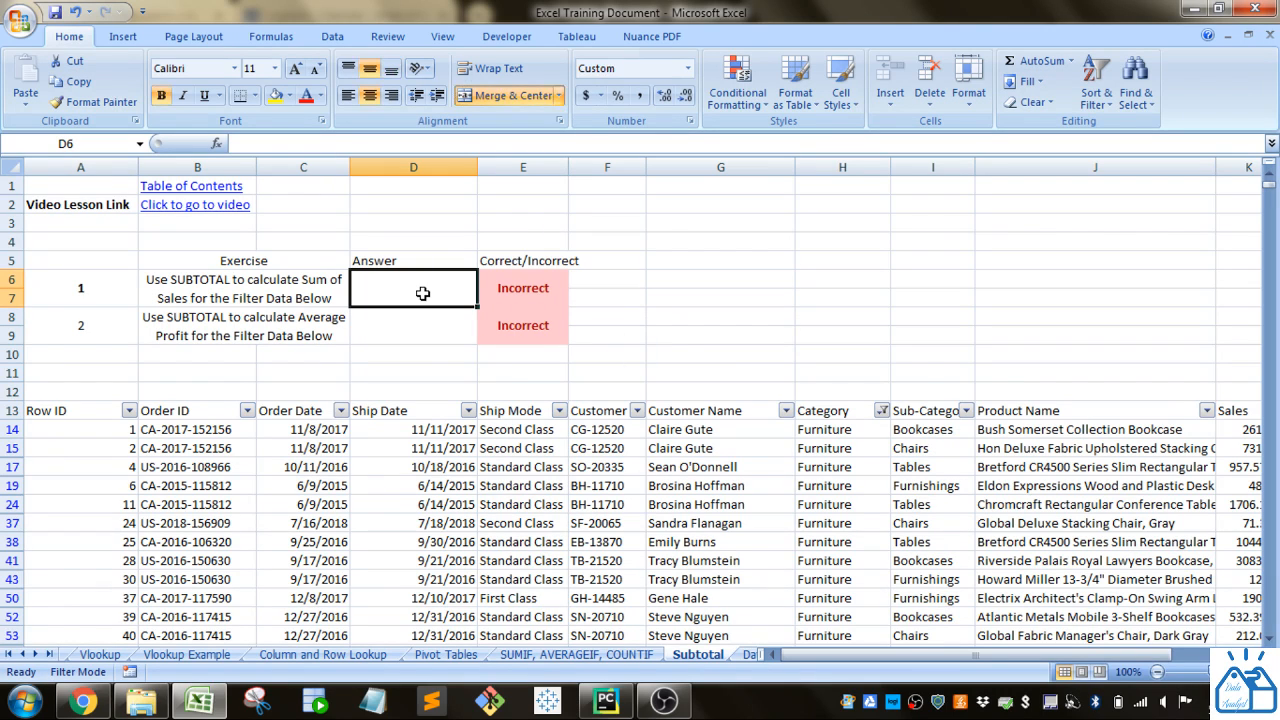
left_click(242, 296)
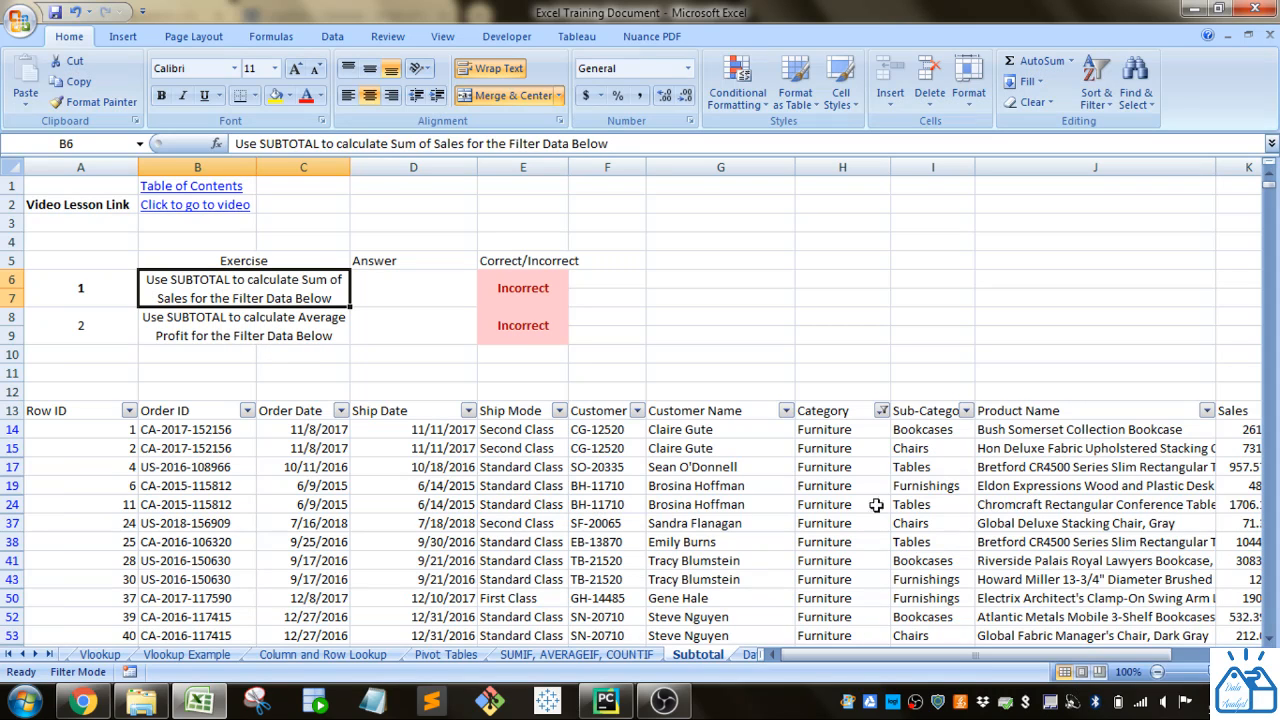
left_click_drag(915, 653, 745, 680)
- Start a SUBTOTAL formula in the first exercise's answer cell, D6, using function number 9 (SUM)
left_click(410, 299)
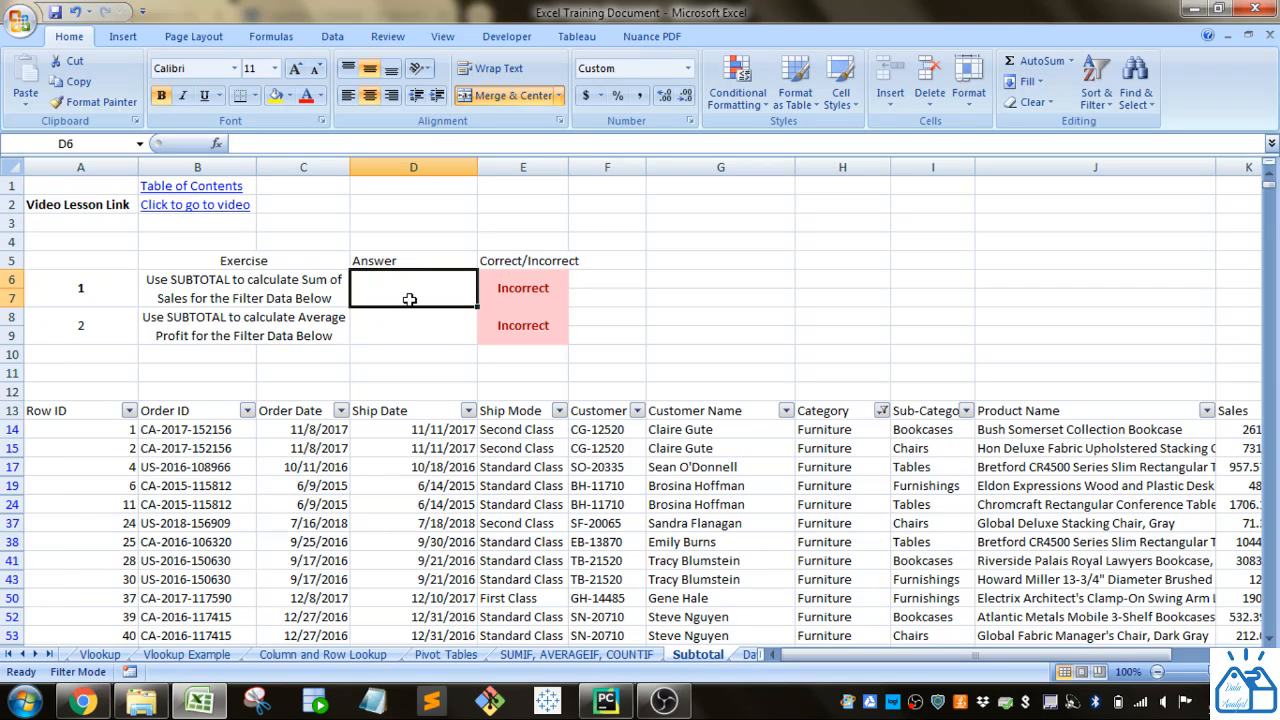
type("=")
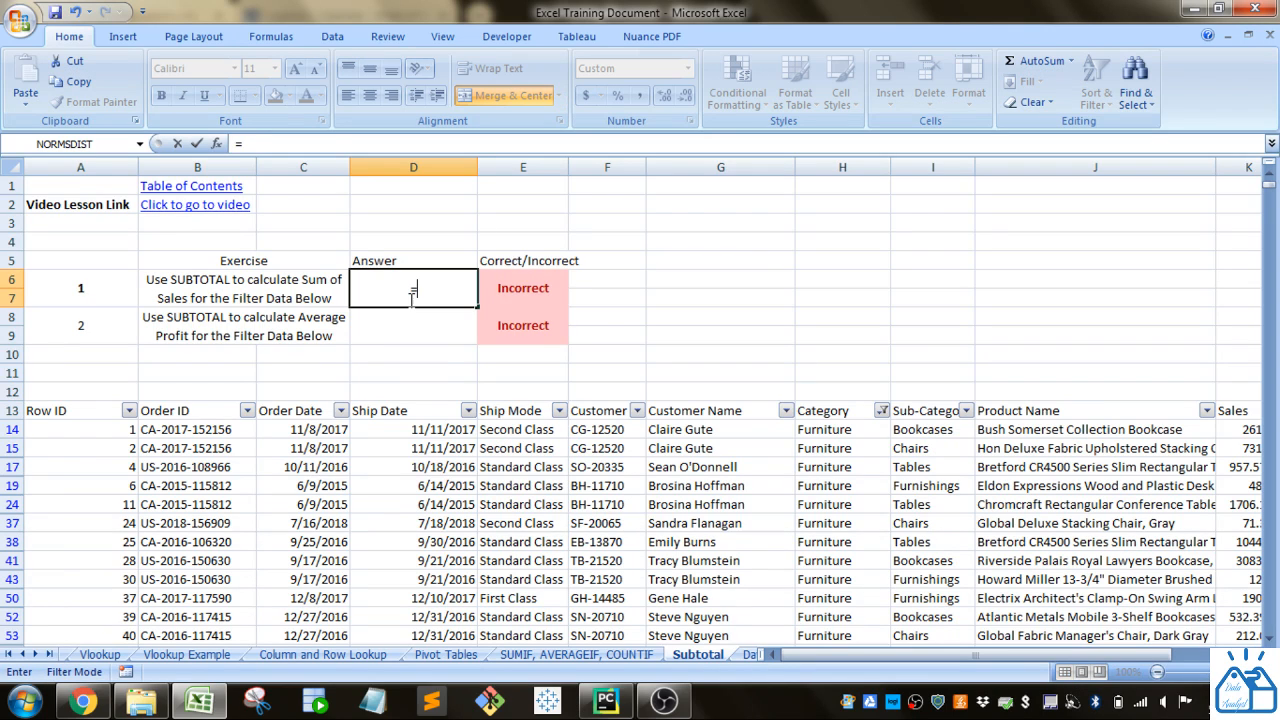
type("su")
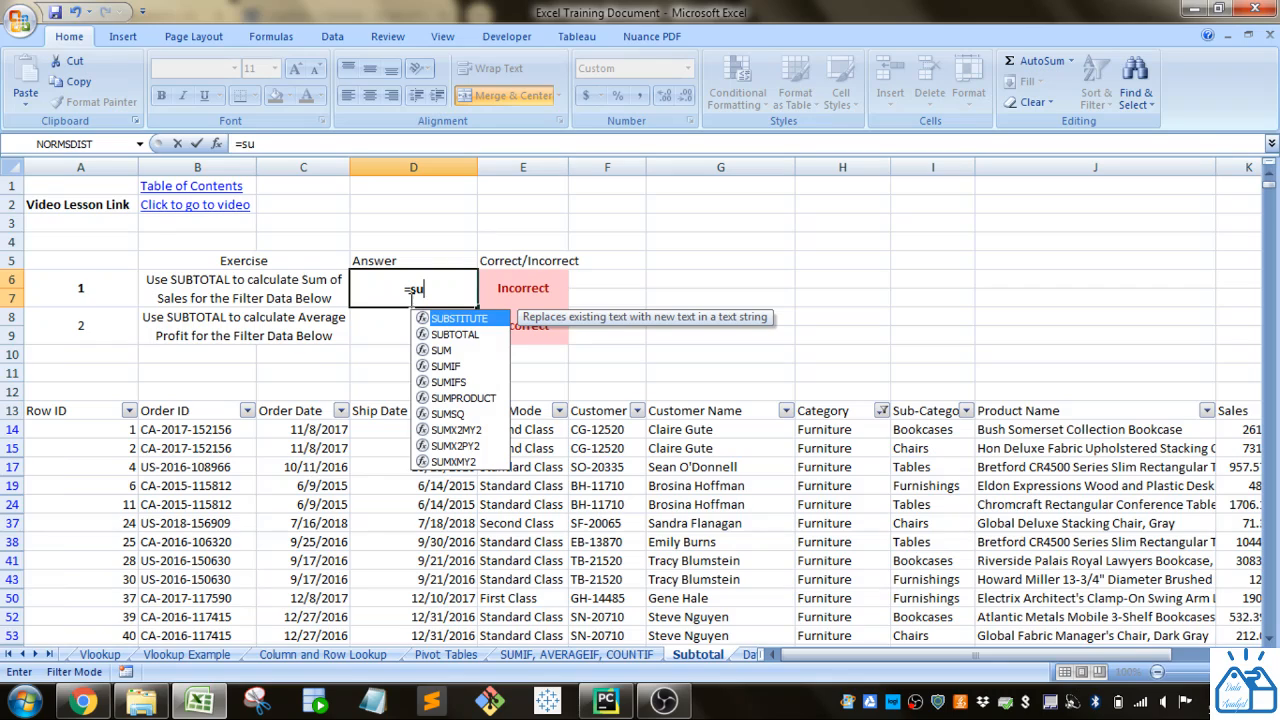
type("b")
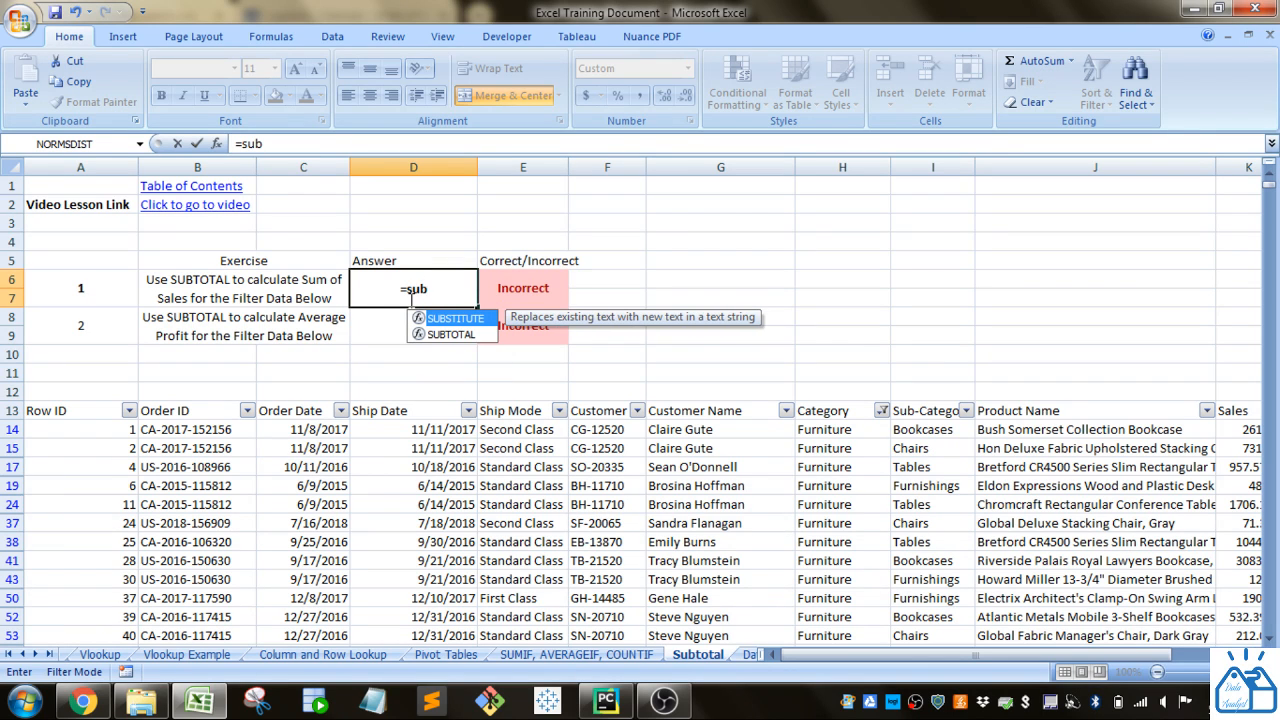
key("Down")
key("Tab")
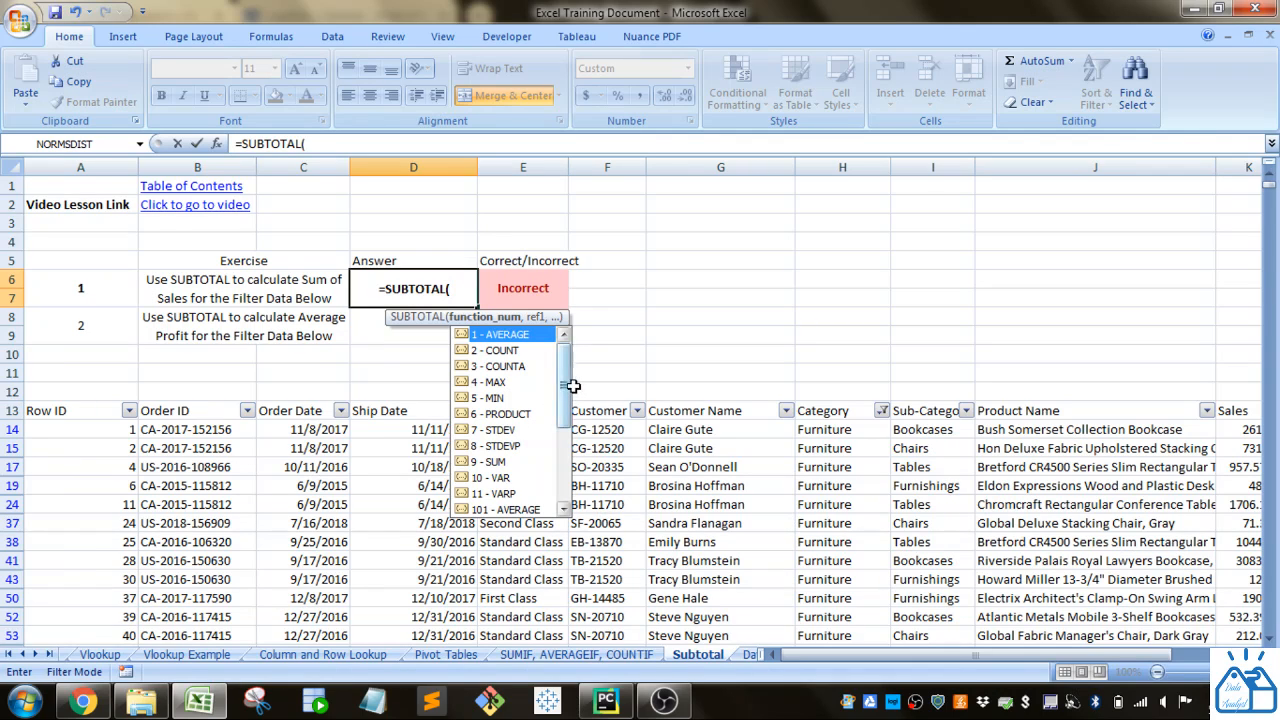
mouse_move(565, 370)
left_mouse_down()
mouse_move(573, 448)
mouse_move(568, 345)
left_mouse_up()
double_click(500, 462)
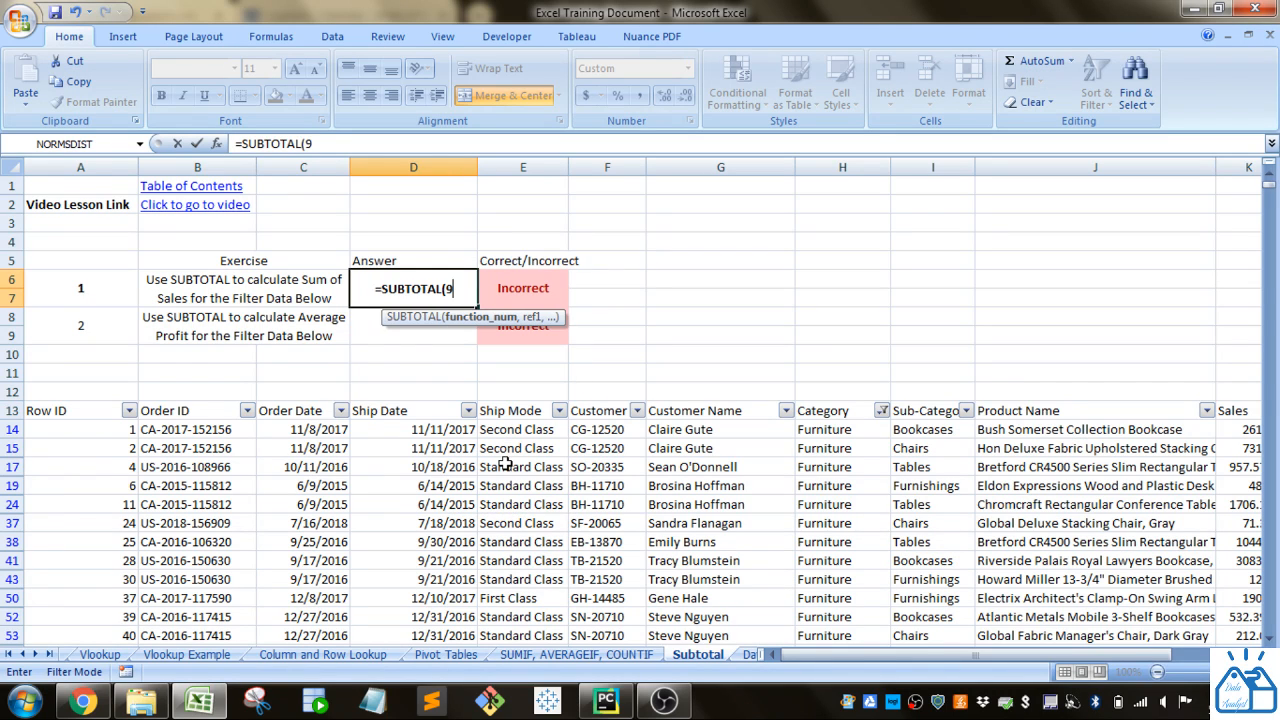
type(",")
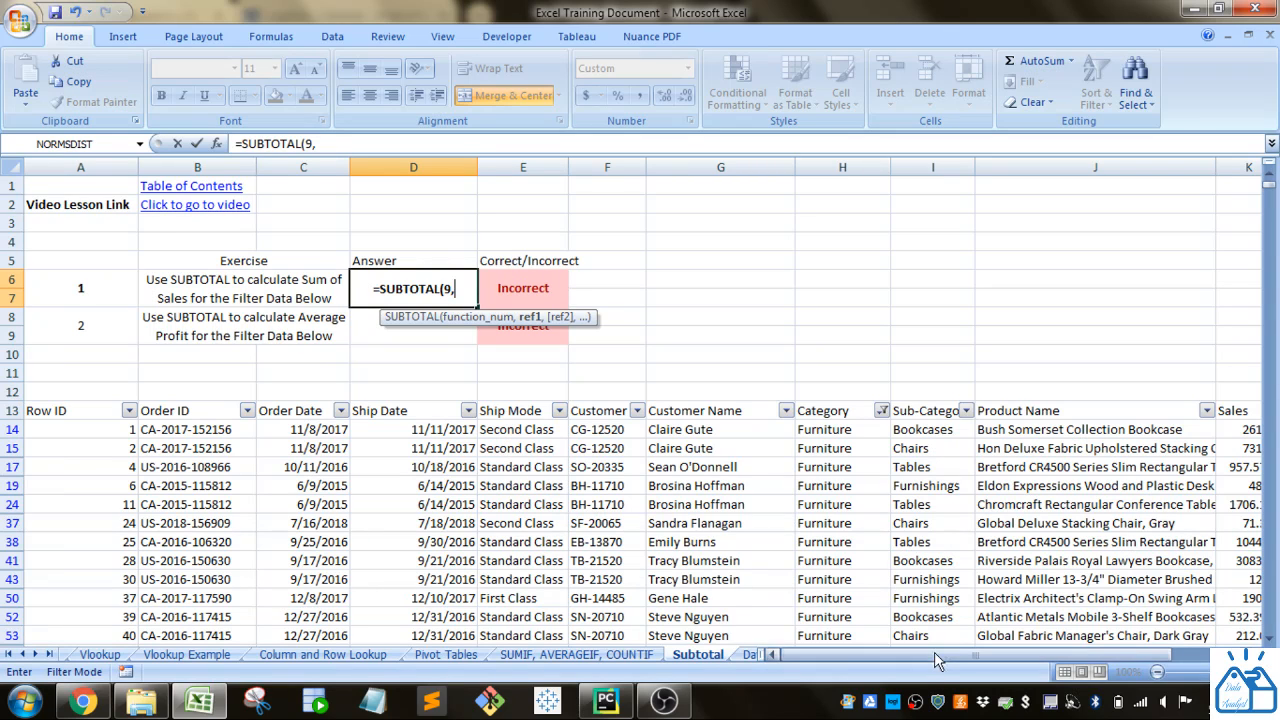
- Reference the Sales column from its header to the sheet's last row, K13:K1048576, and complete the SUBTOTAL formula
left_click_drag(934, 652, 1114, 652)
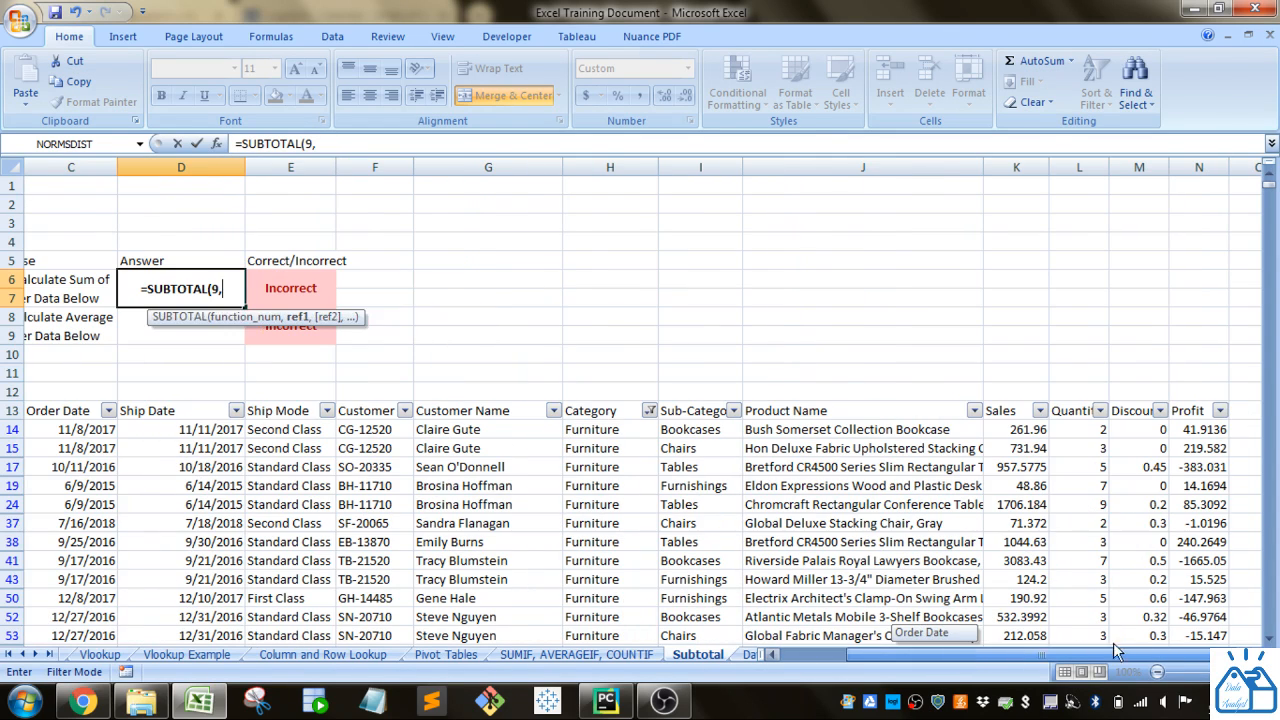
left_click(1027, 430)
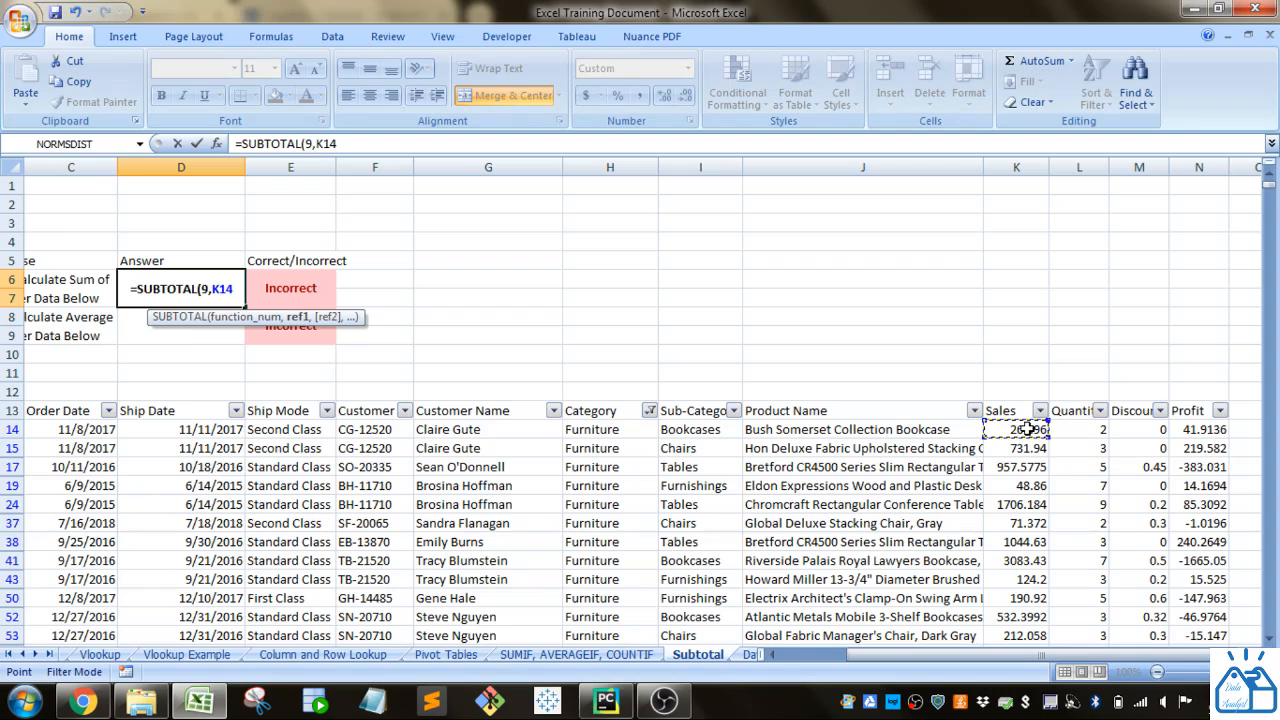
left_click(1026, 413)
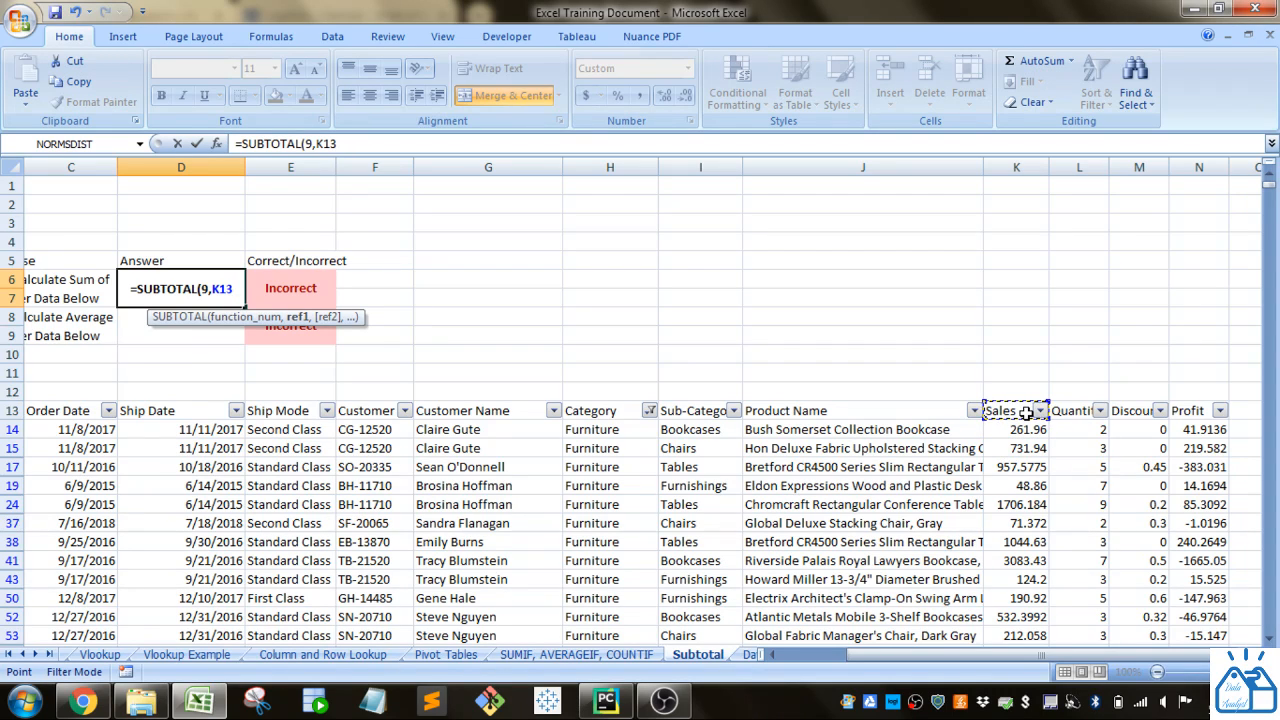
key("ctrl+shift+Down")
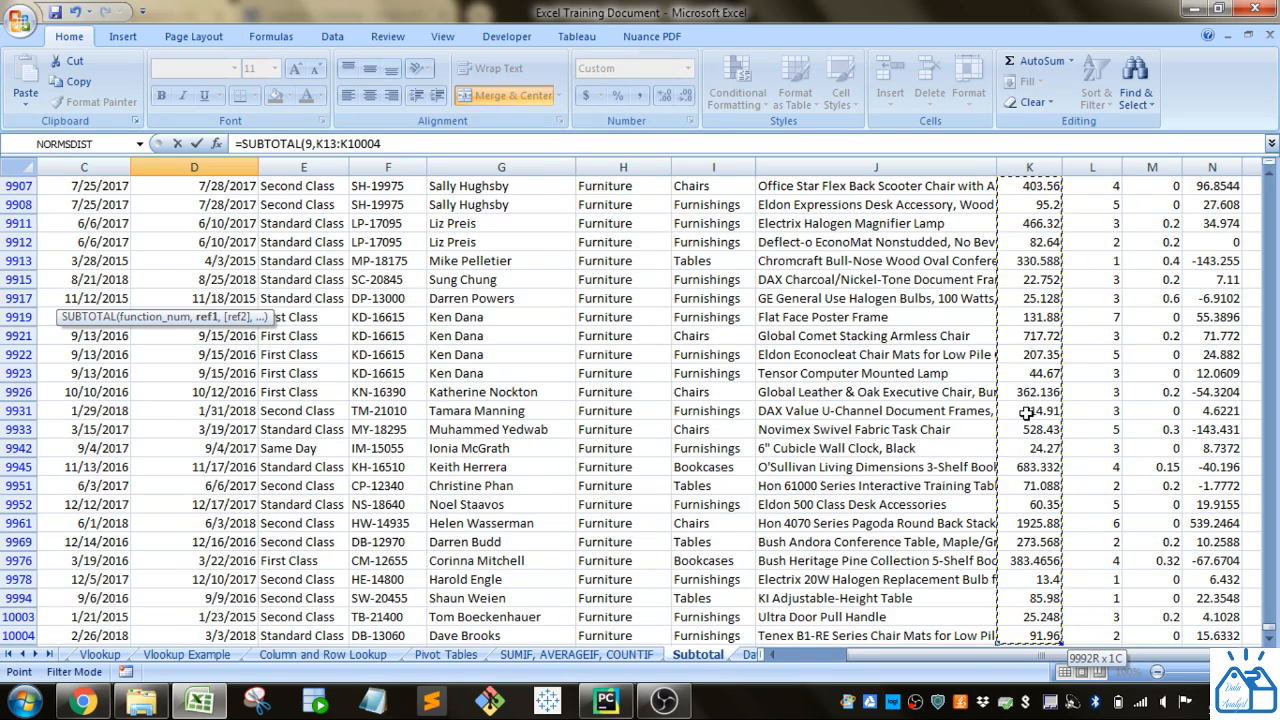
key("ctrl+shift+Down")
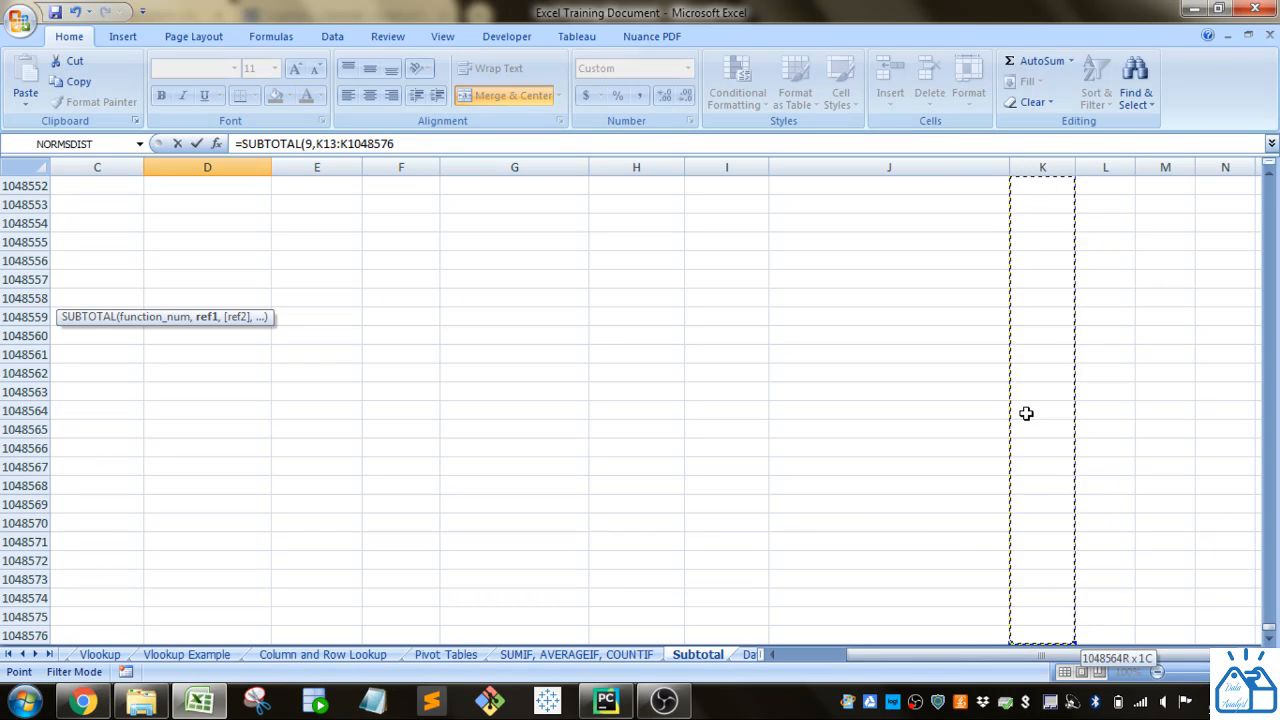
type(")")
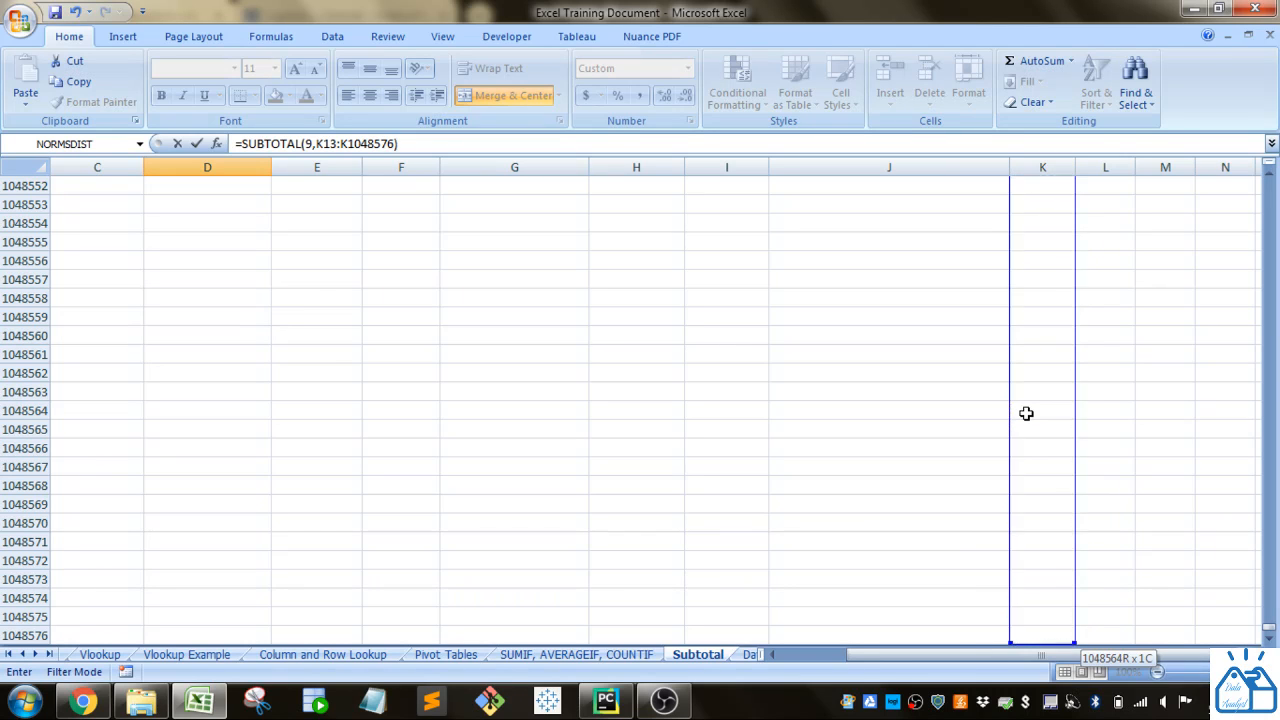
key("Escape")
scroll(523, 349, "up", 2)
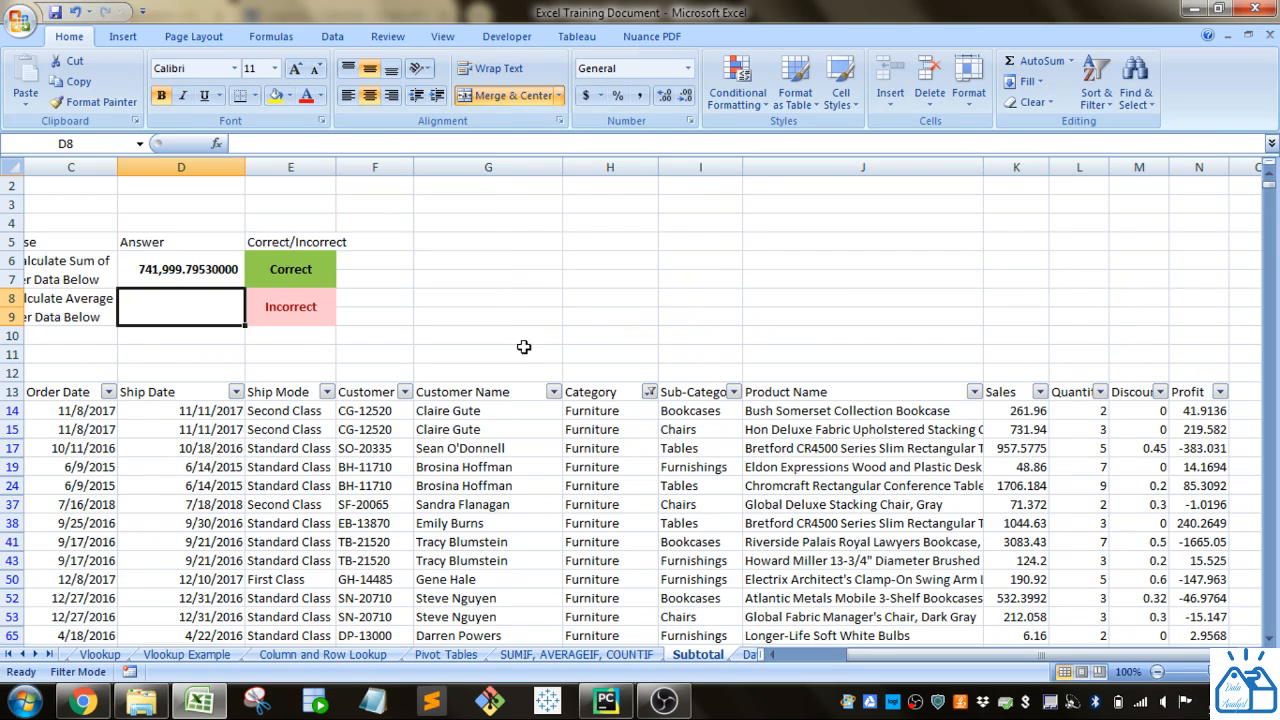
left_click(1018, 392)
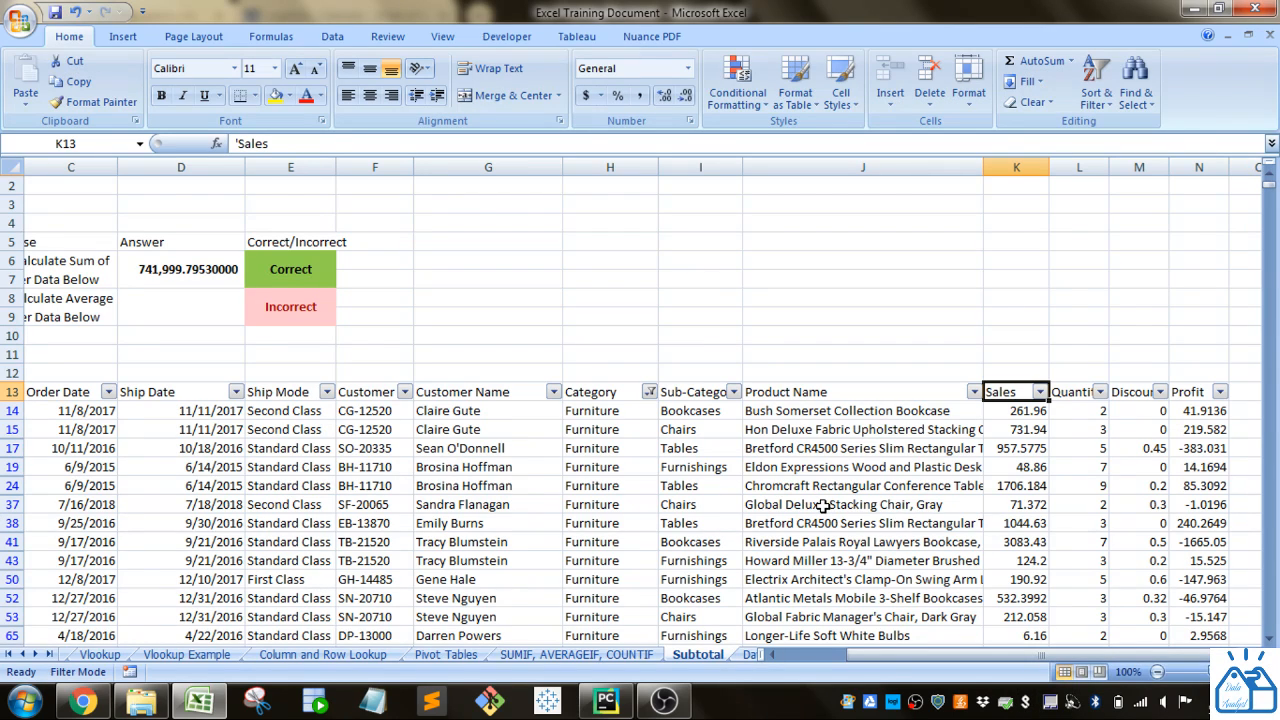
left_click_drag(925, 668, 872, 670)
left_click(418, 280)
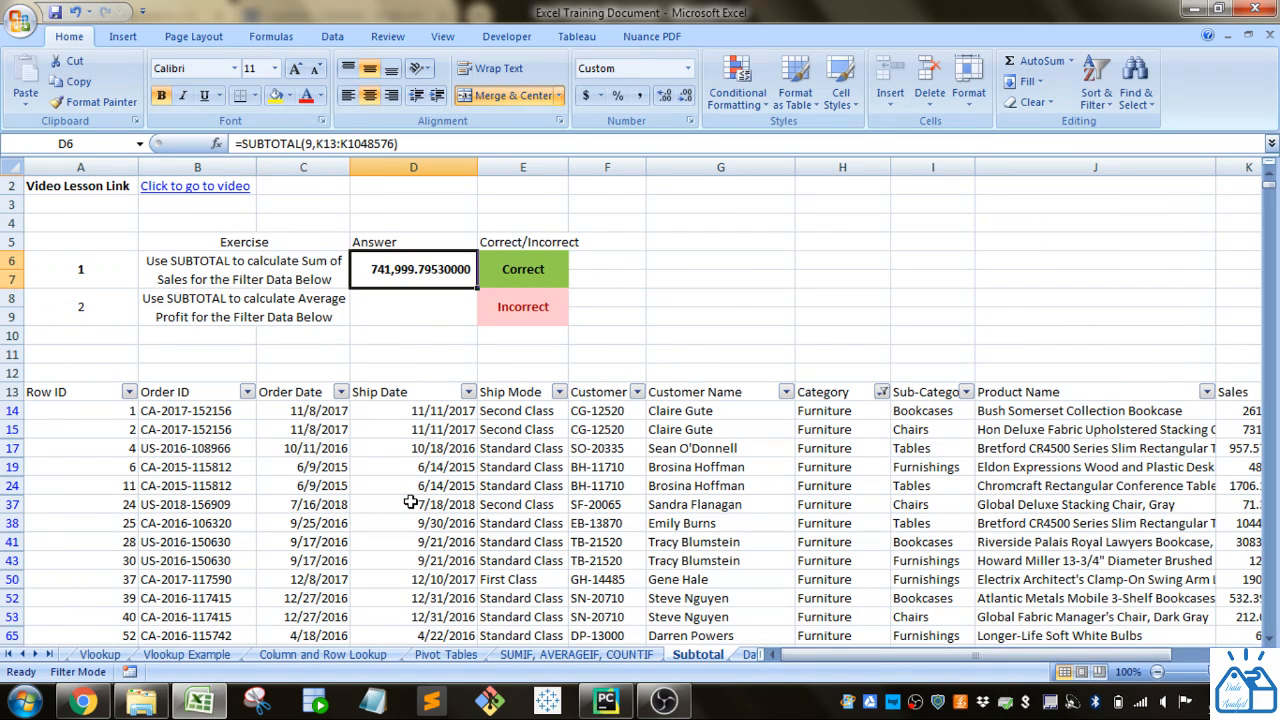
left_click(518, 275)
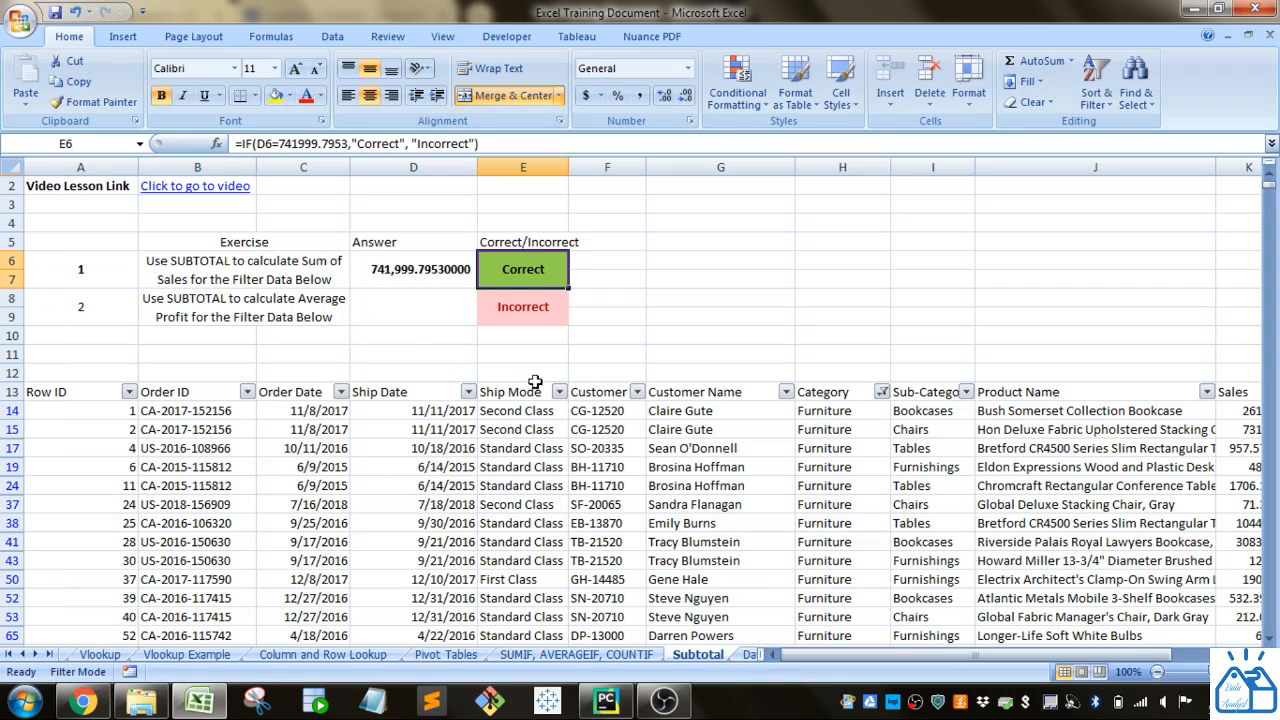
- Enter a plain SUM formula over the Sales column, K13:K1048576, in cell G6 for comparison
left_click(727, 265)
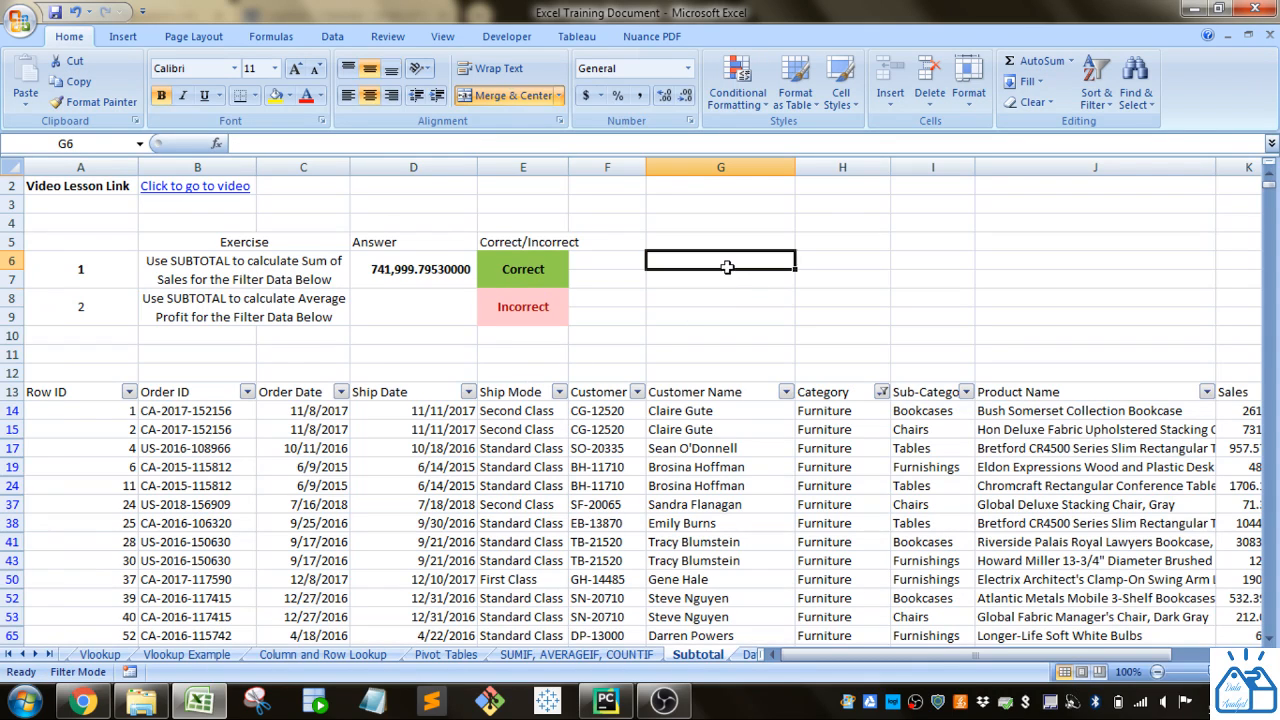
type("=s")
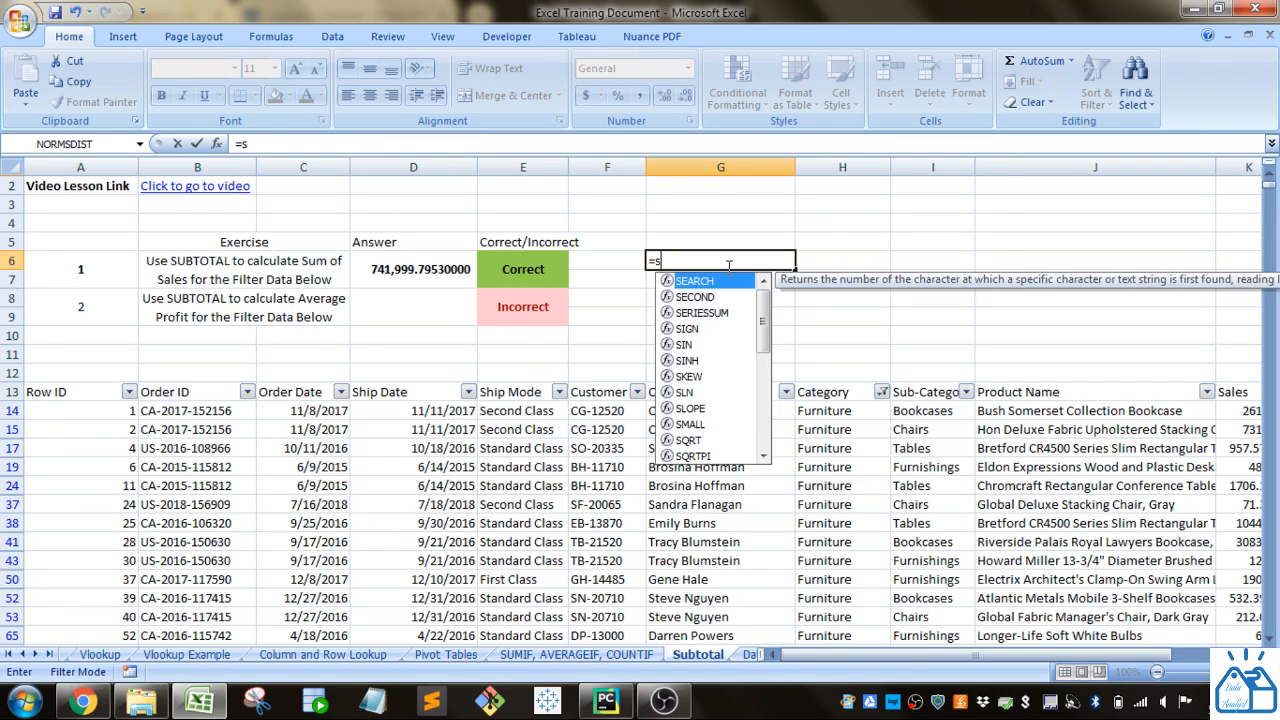
type("um(")
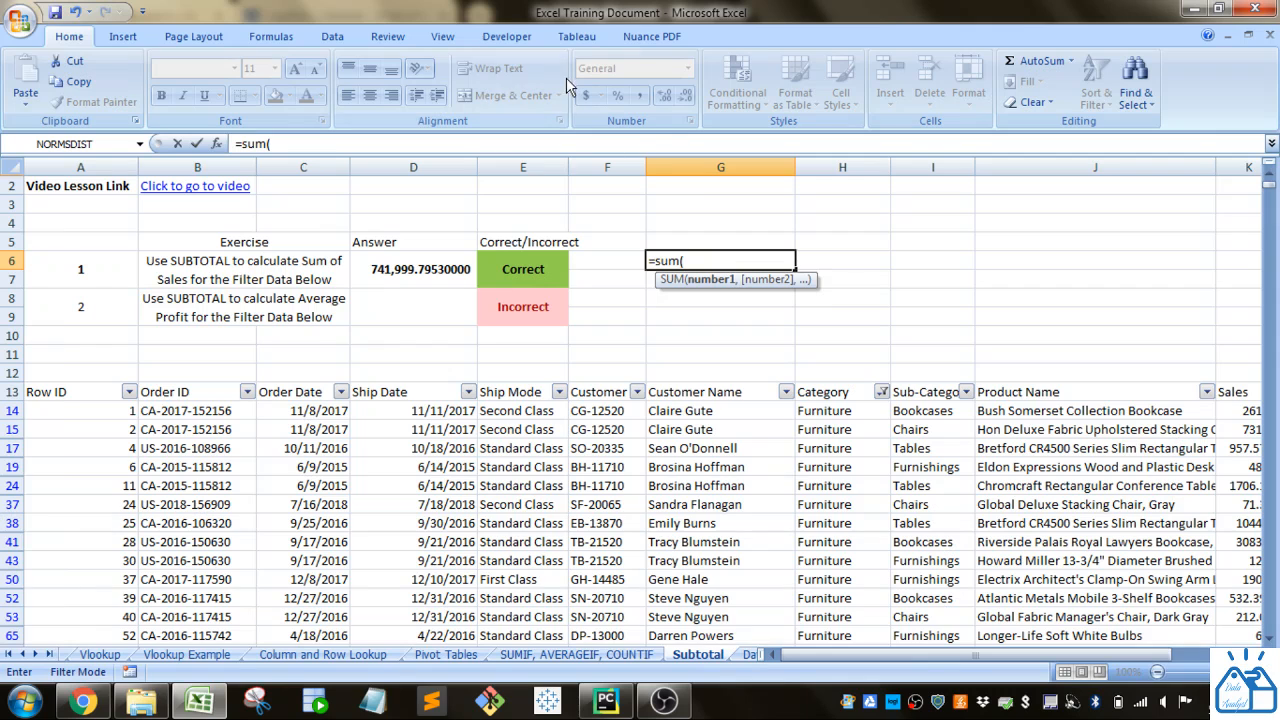
left_click_drag(780, 654, 995, 652)
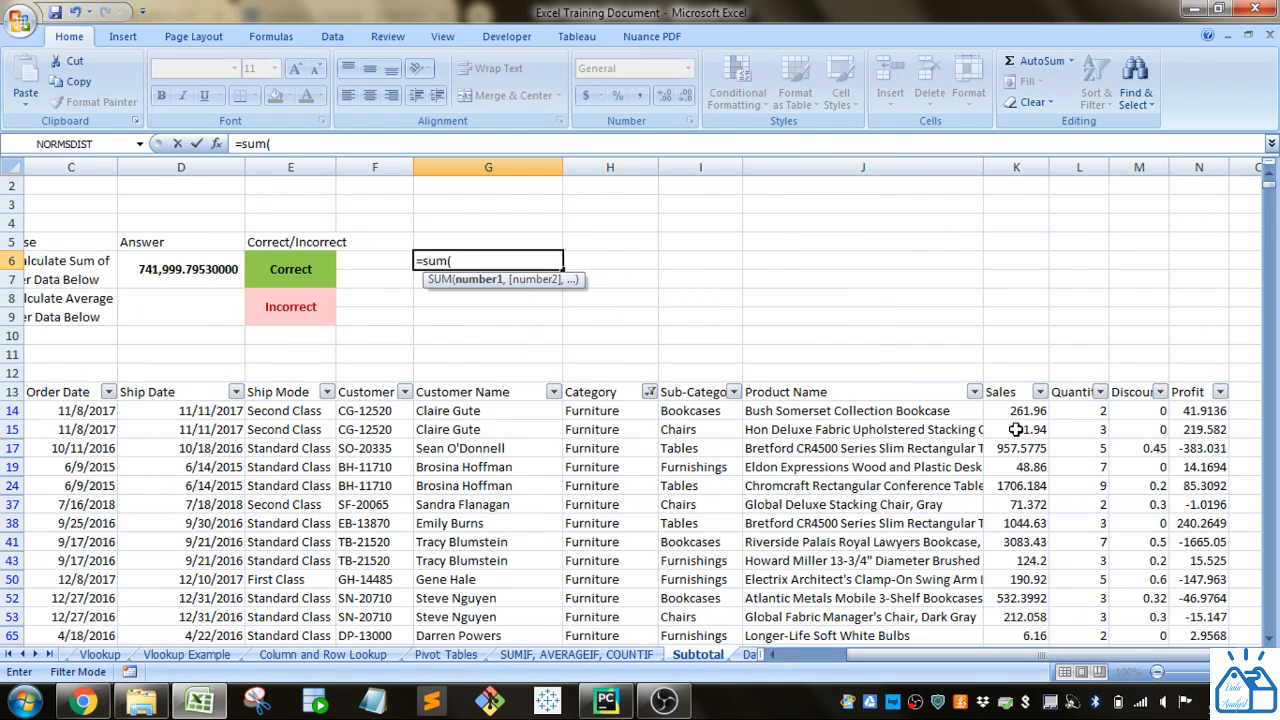
left_click(1015, 391)
key("ctrl+shift+Down")
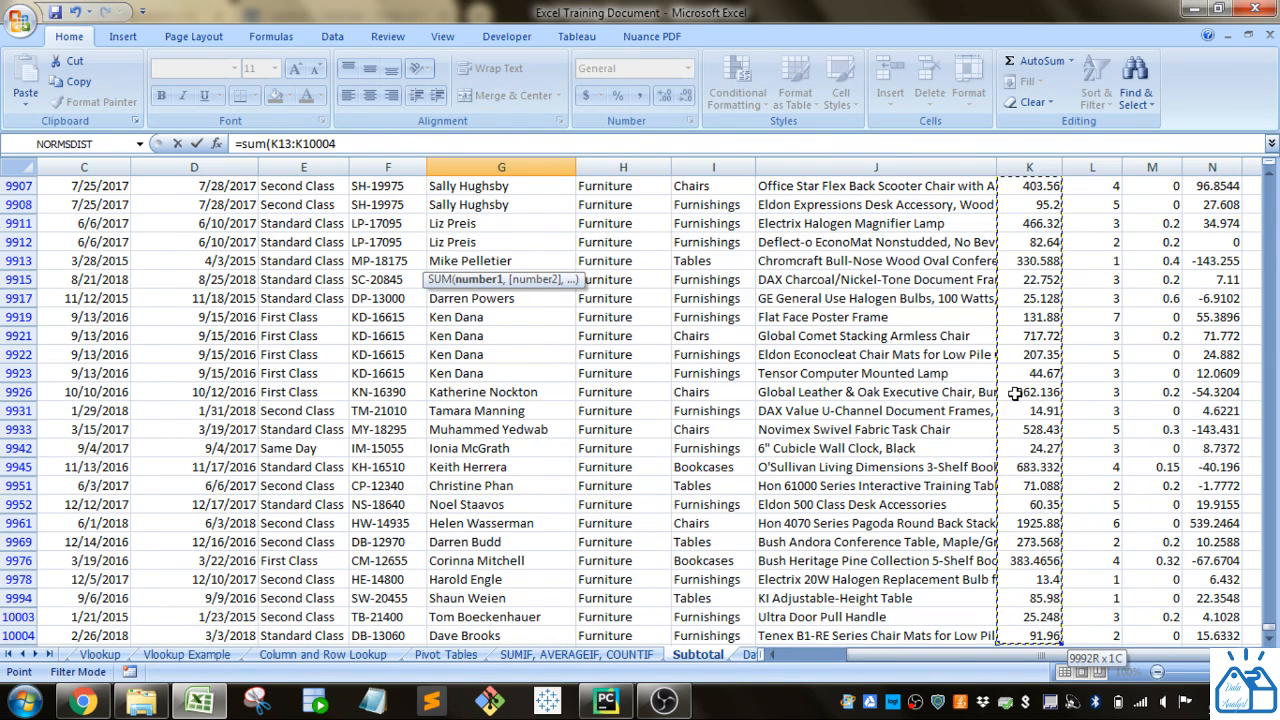
key("ctrl+shift+Down")
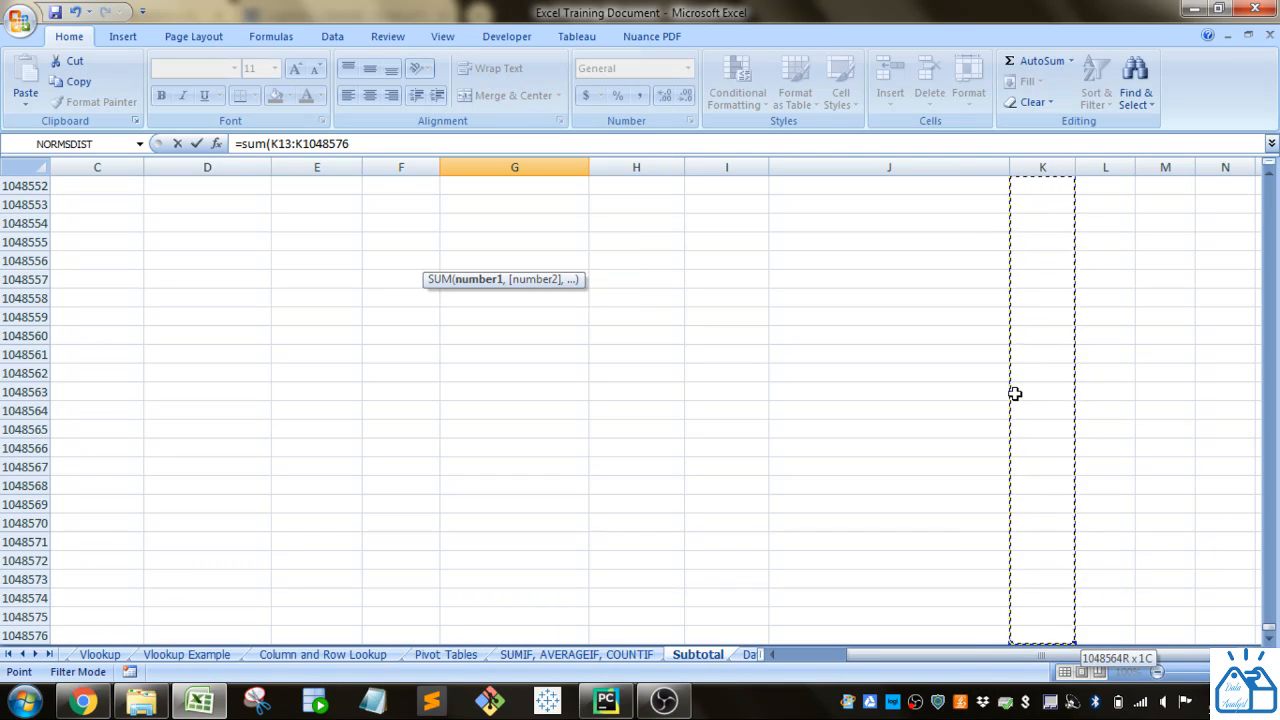
type(")")
key("Return")
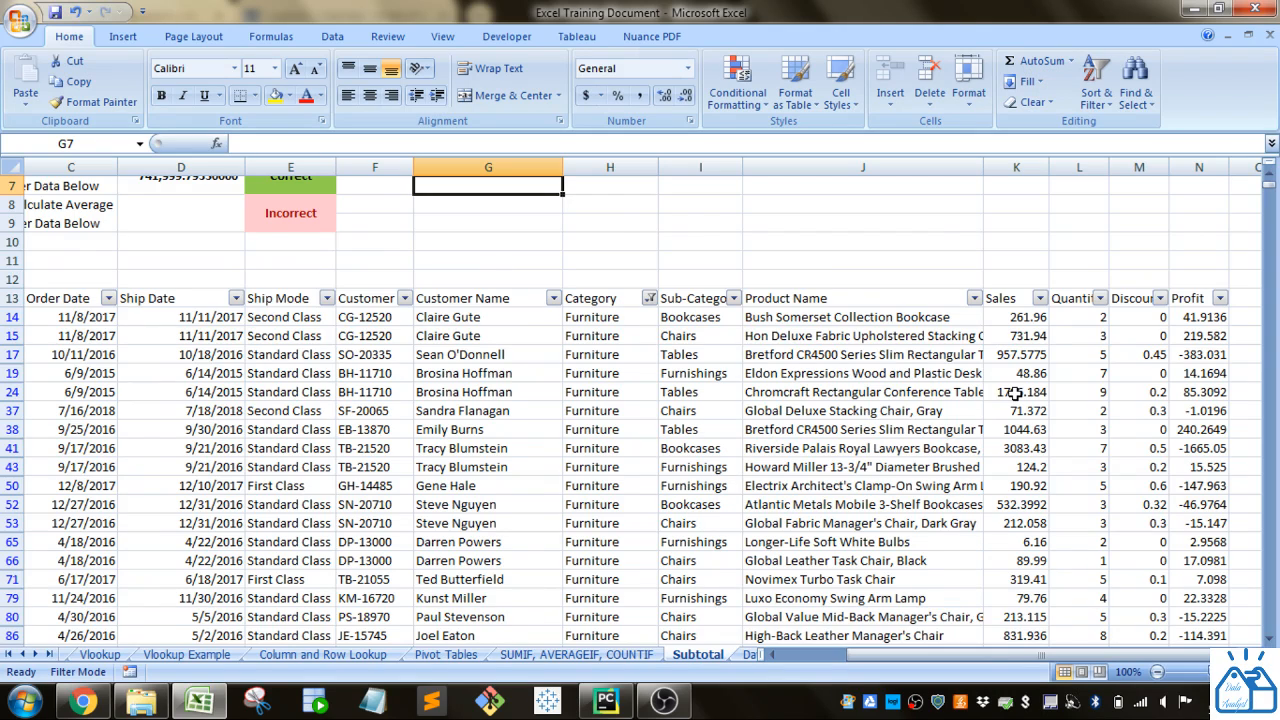
- Format the SUM result in G6 with thousands separators and no decimal places
left_click_drag(958, 656, 850, 667)
left_click_drag(720, 205, 722, 217)
left_click(722, 217)
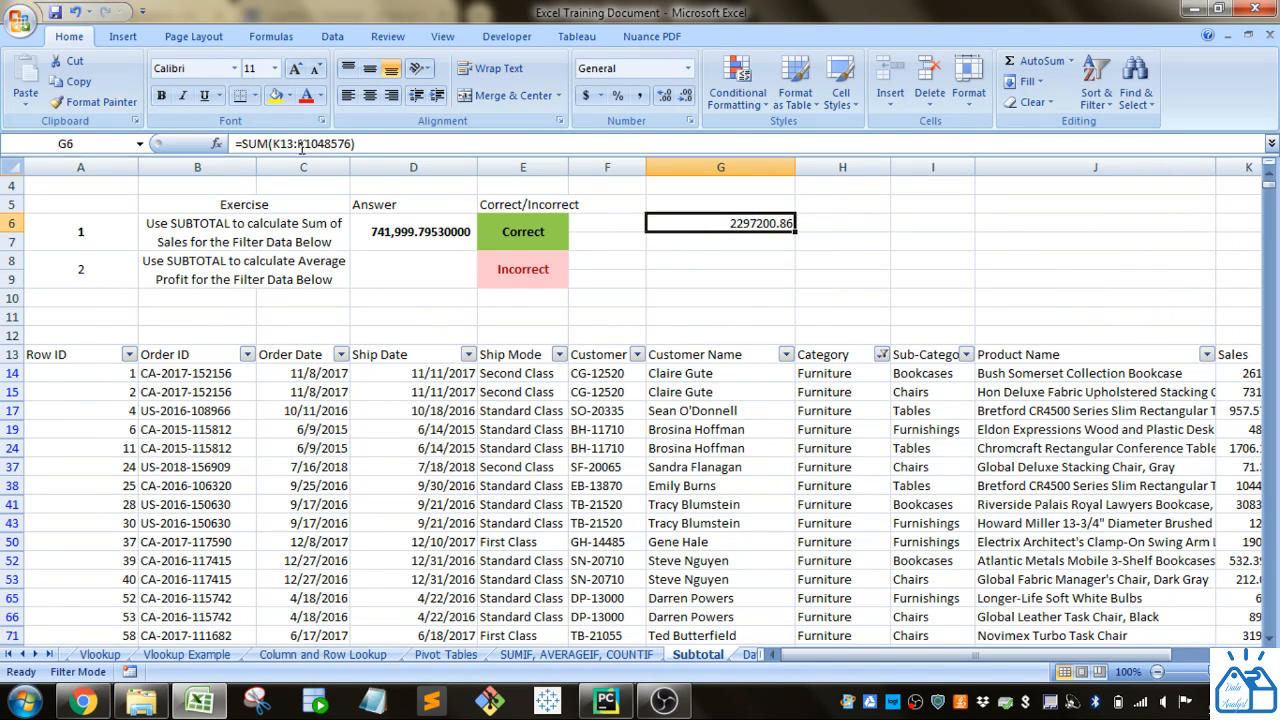
left_click(637, 96)
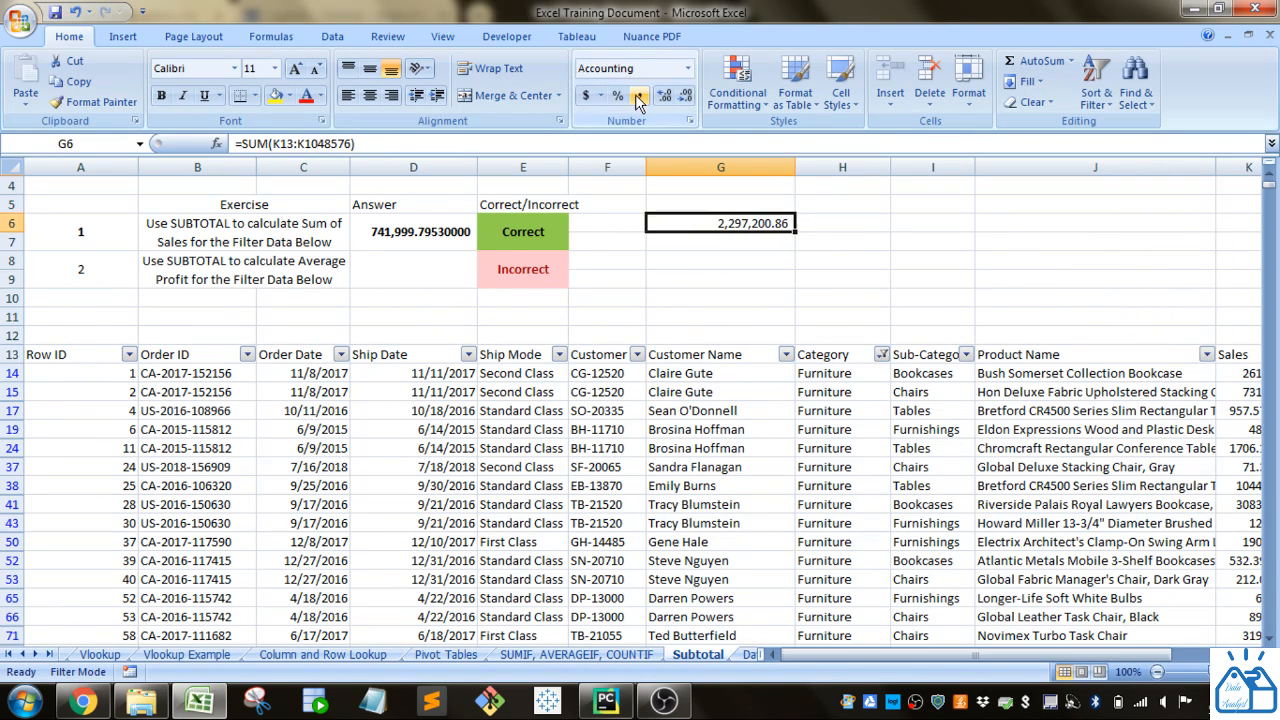
left_click(690, 100)
left_click(690, 100)
- Compare the SUBTOTAL formula in D6 with the SUM in G6 and clear cell G6
left_click_drag(828, 657, 896, 657)
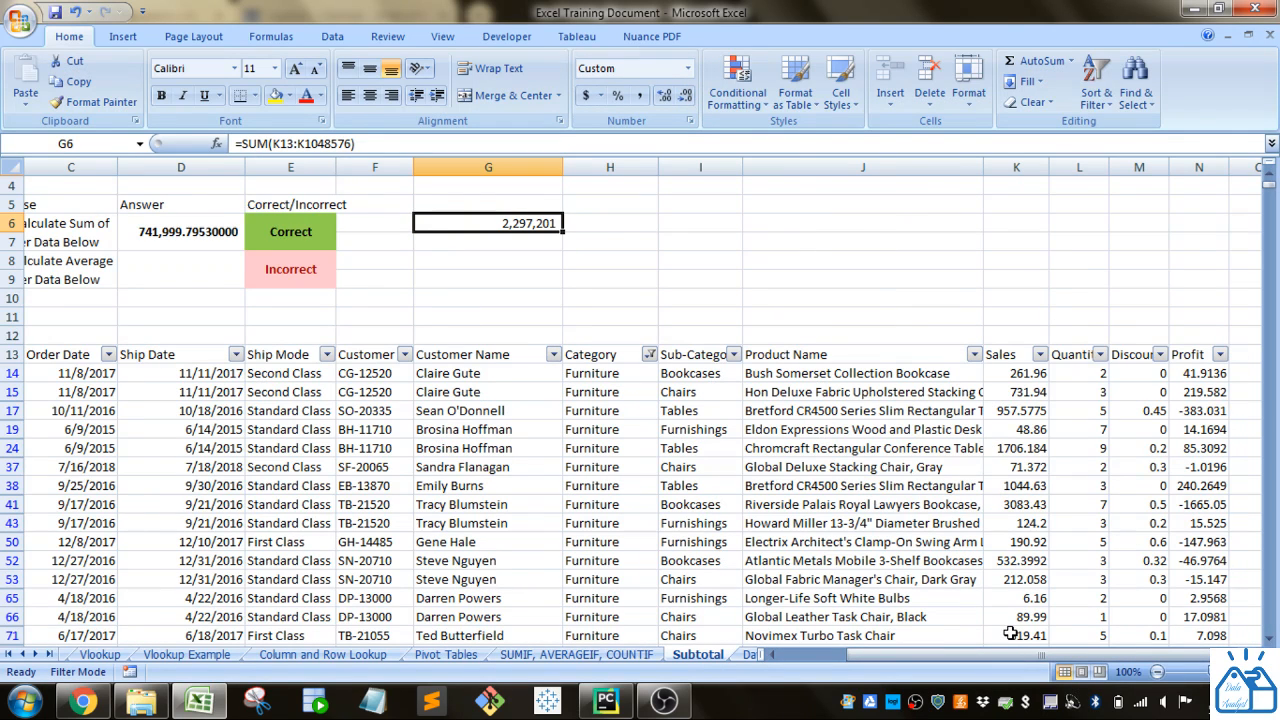
left_click_drag(1008, 656, 940, 656)
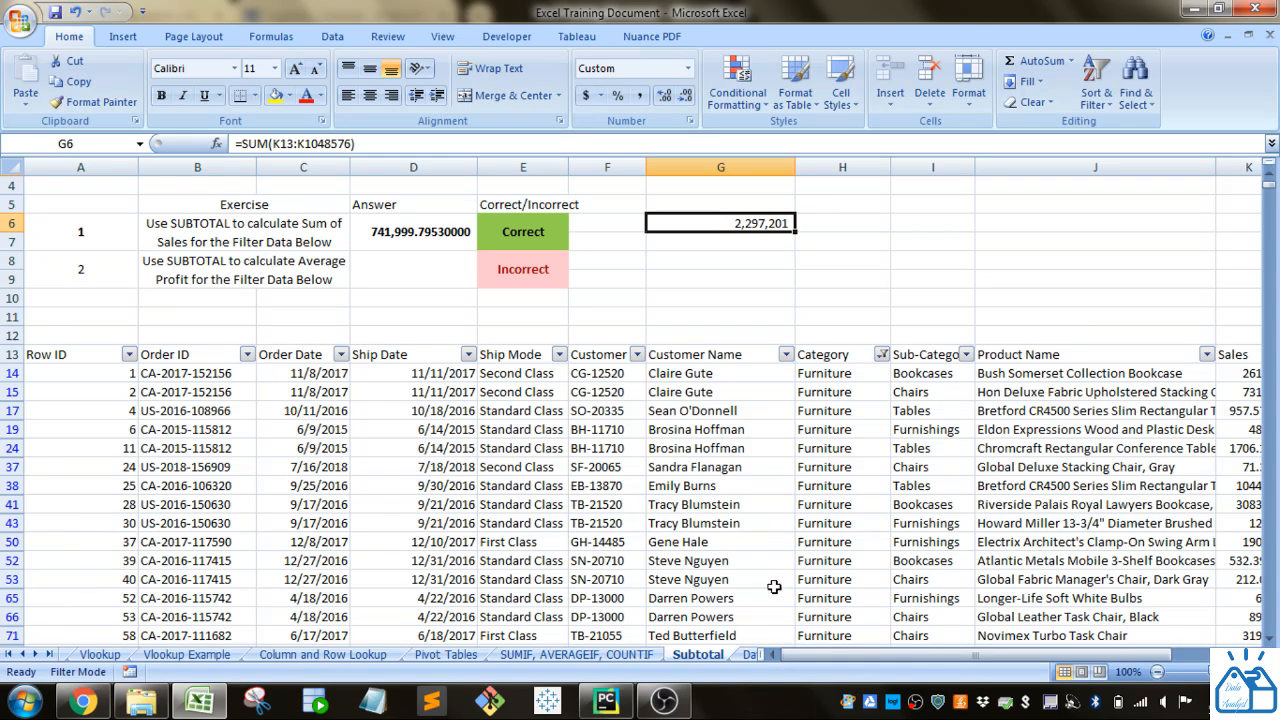
left_click_drag(872, 655, 815, 655)
left_click(182, 234)
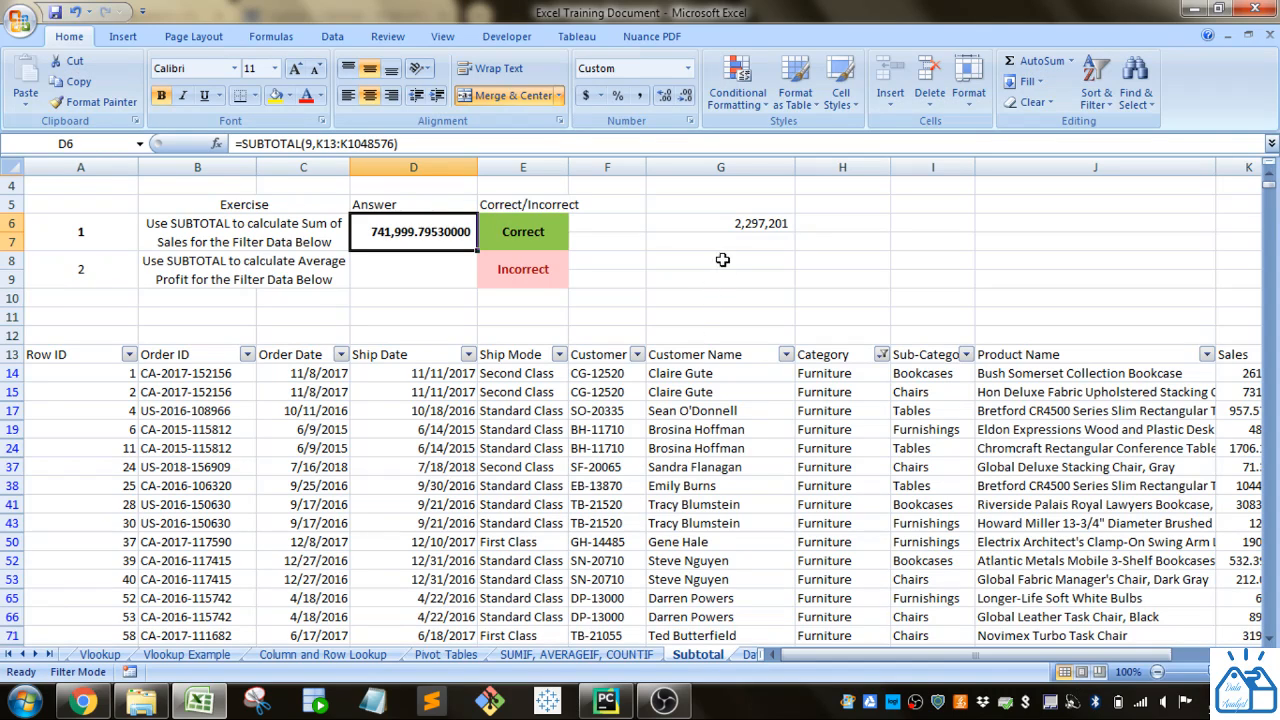
left_click(725, 220)
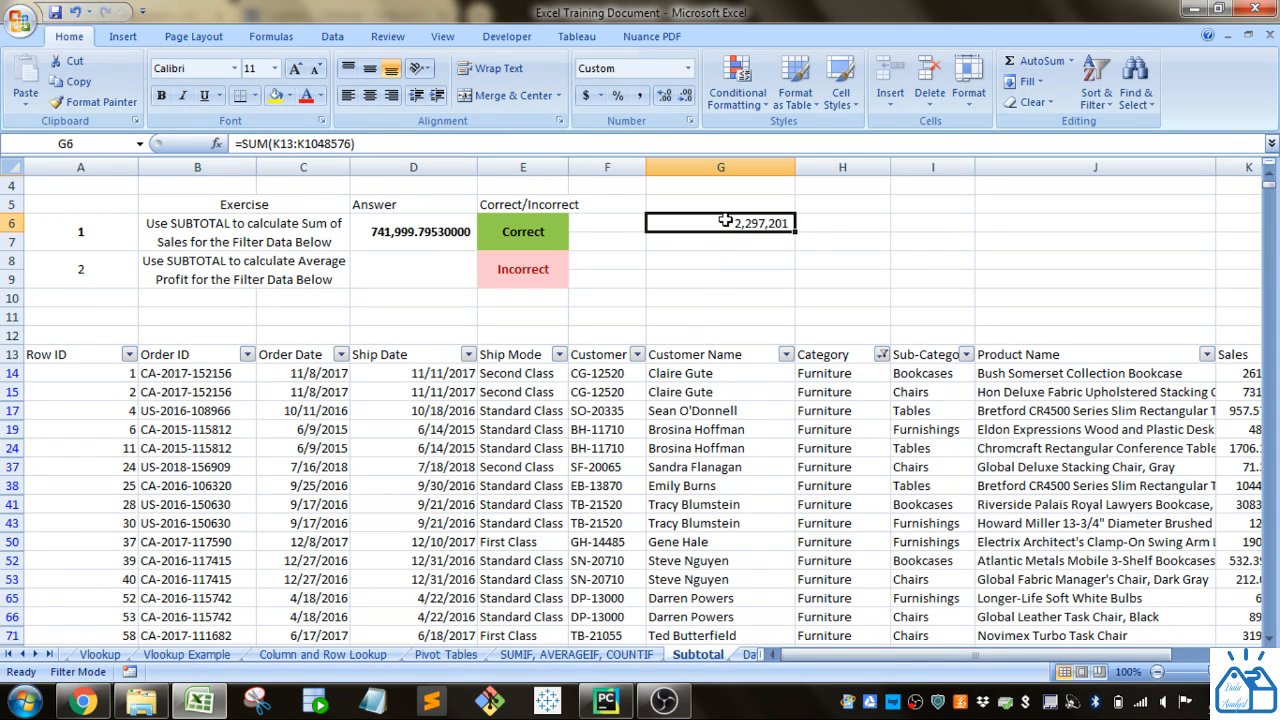
key("Delete")
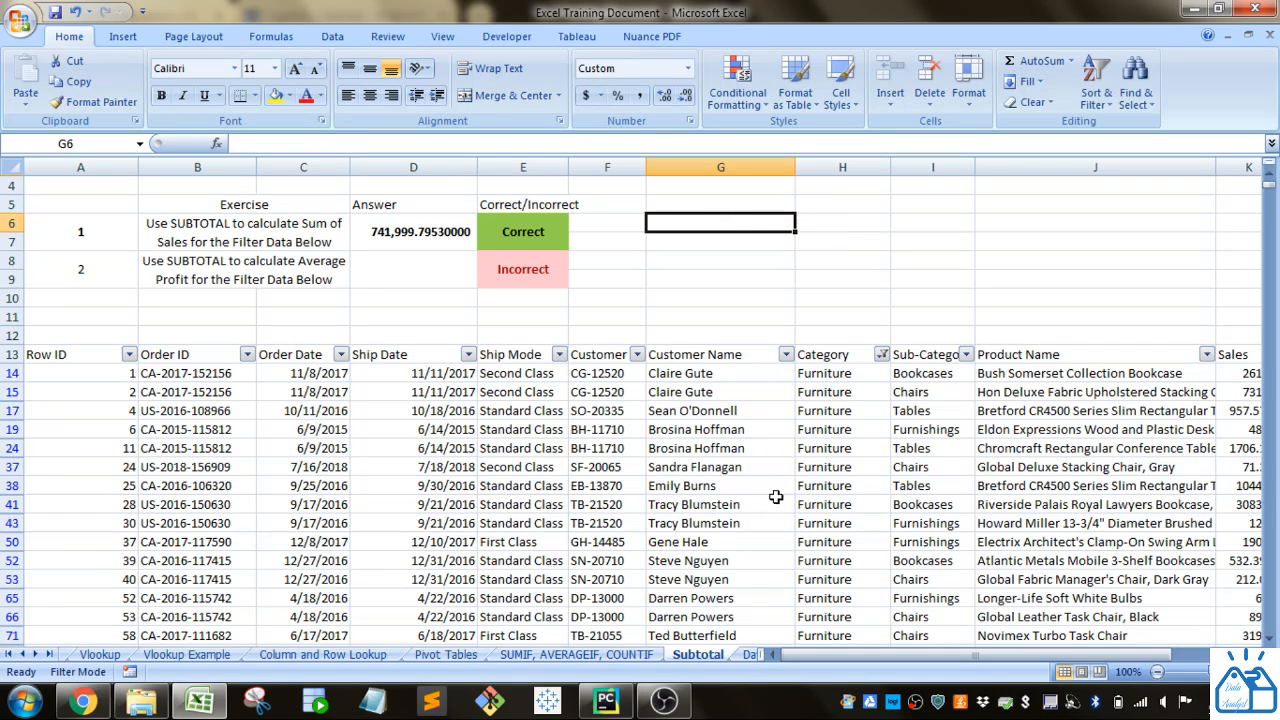
- Begin a SUBTOTAL formula in answer cell D8 using function number 1 for AVERAGE
left_click(446, 288)
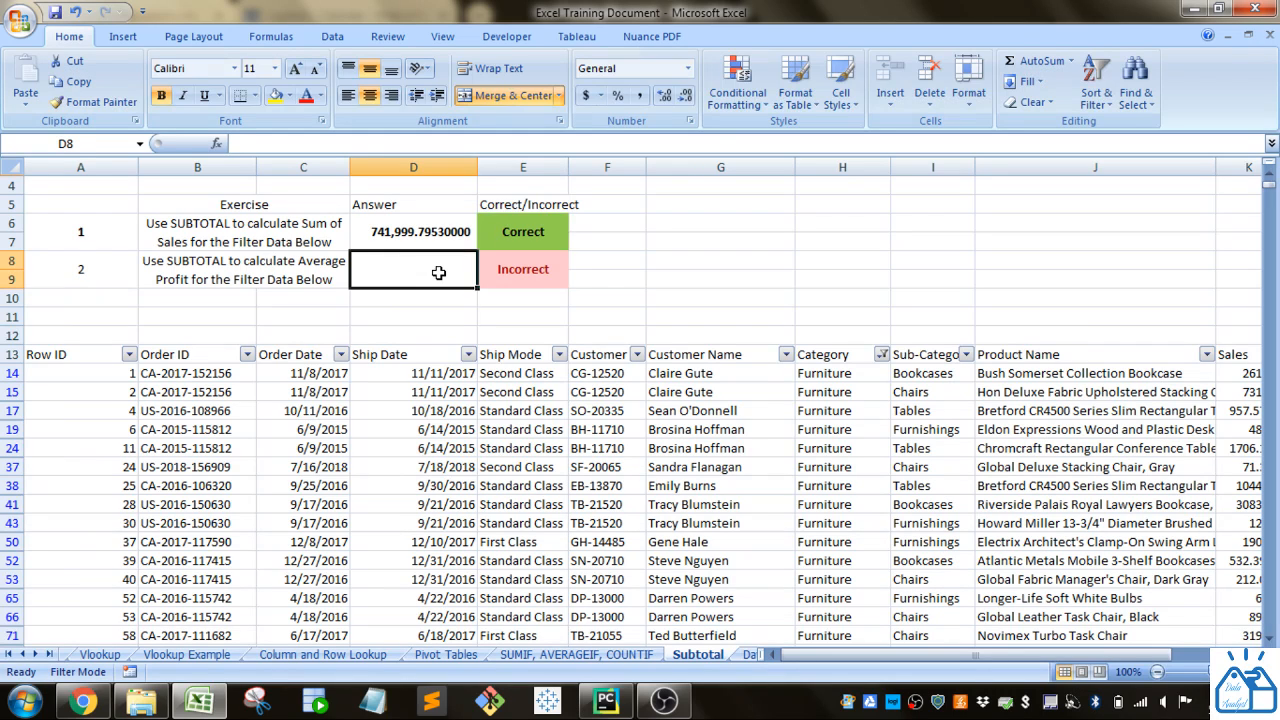
type("=subt")
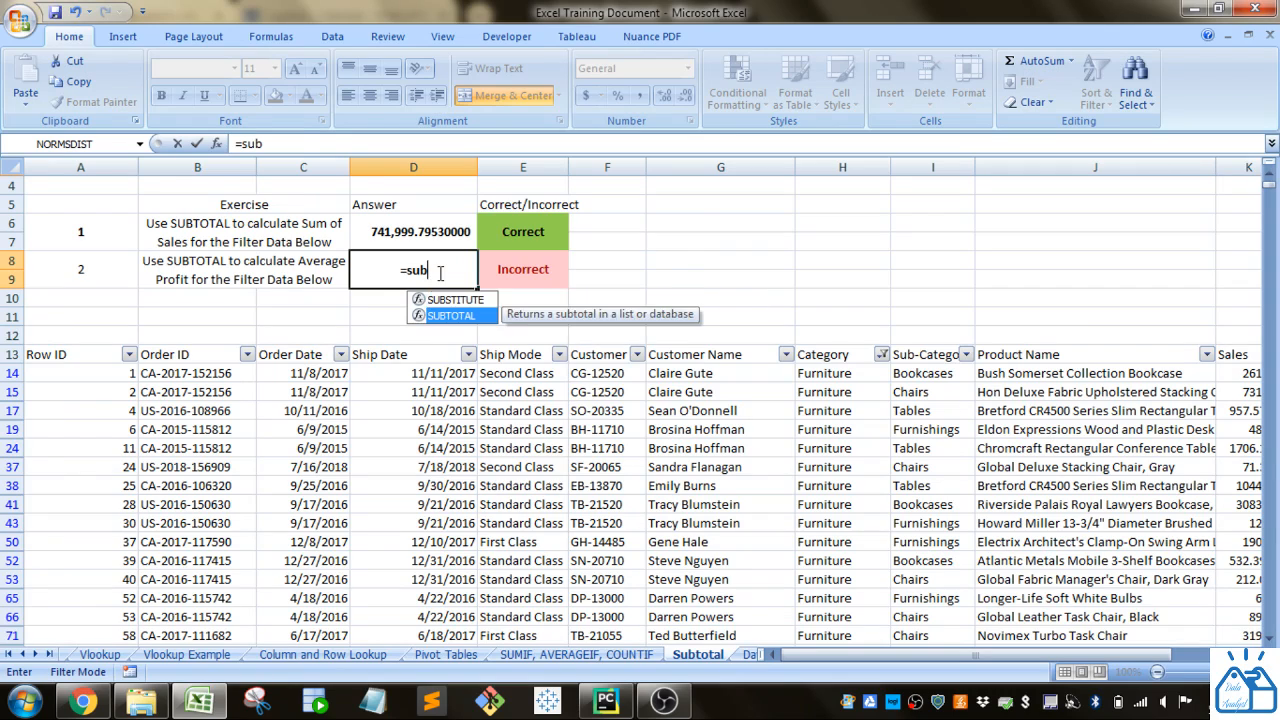
key("Tab")
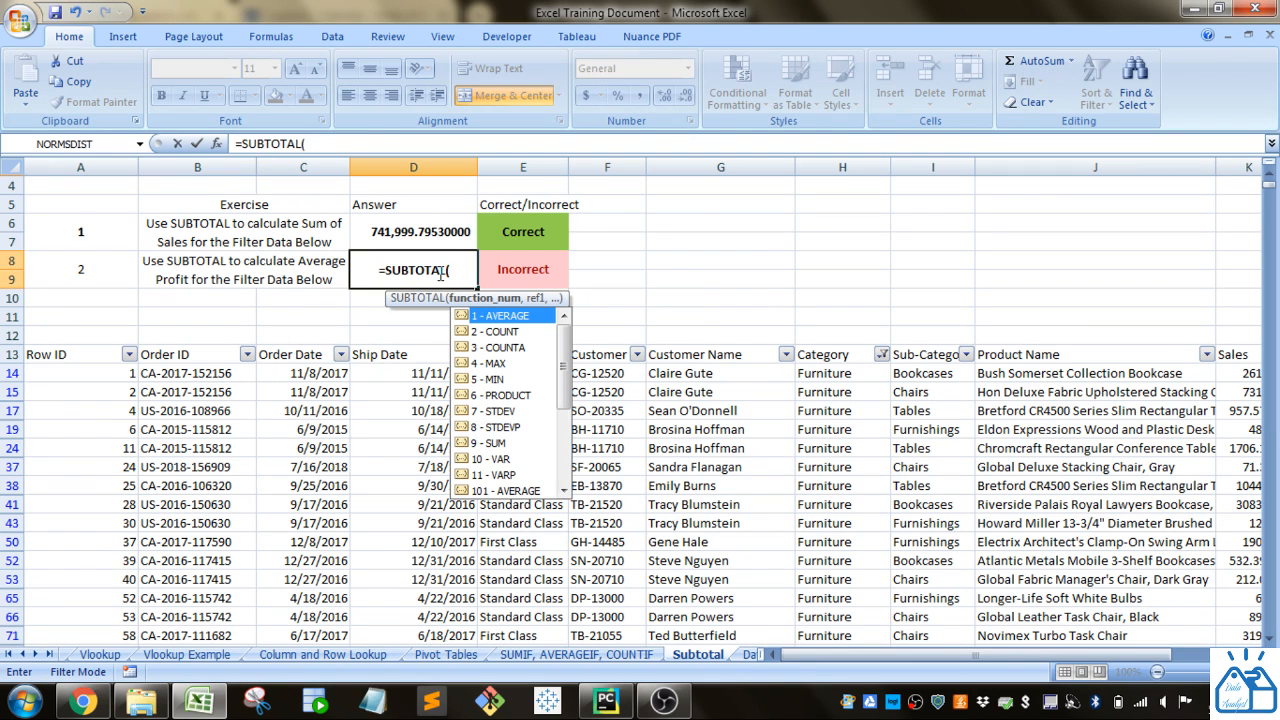
left_click_drag(565, 346, 567, 319)
type("1,")
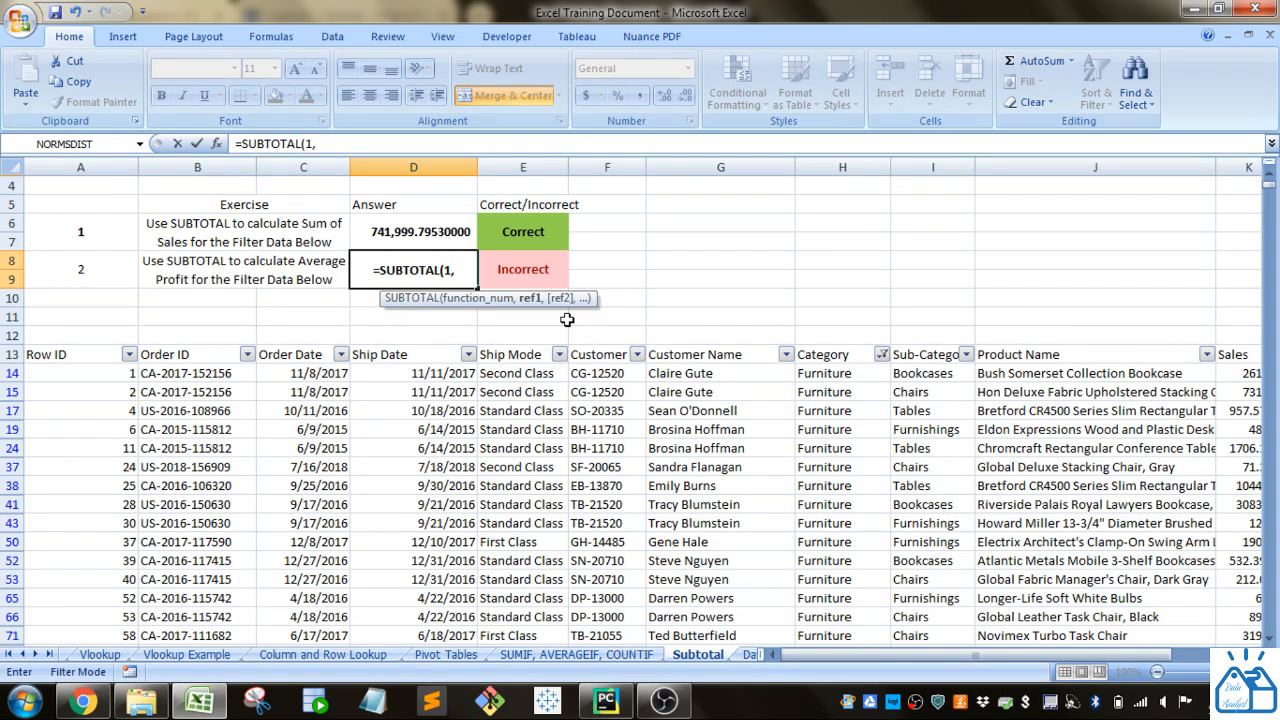
- Reference the Profit column from its header to the sheet's last row, N13:N1048576, and complete the SUBTOTAL formula
mouse_move(935, 653)
left_mouse_down()
mouse_move(1095, 653)
mouse_move(852, 649)
mouse_move(917, 649)
left_mouse_up()
left_click(1203, 359)
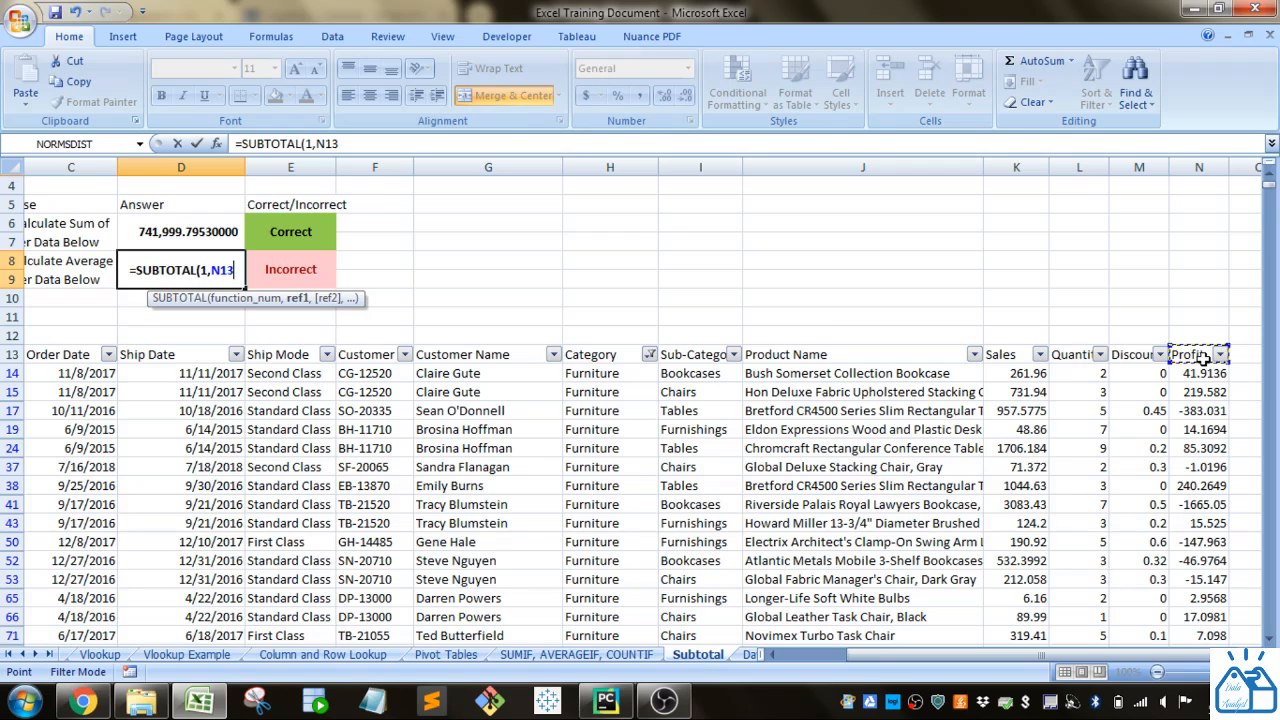
key("ctrl+shift+Down")
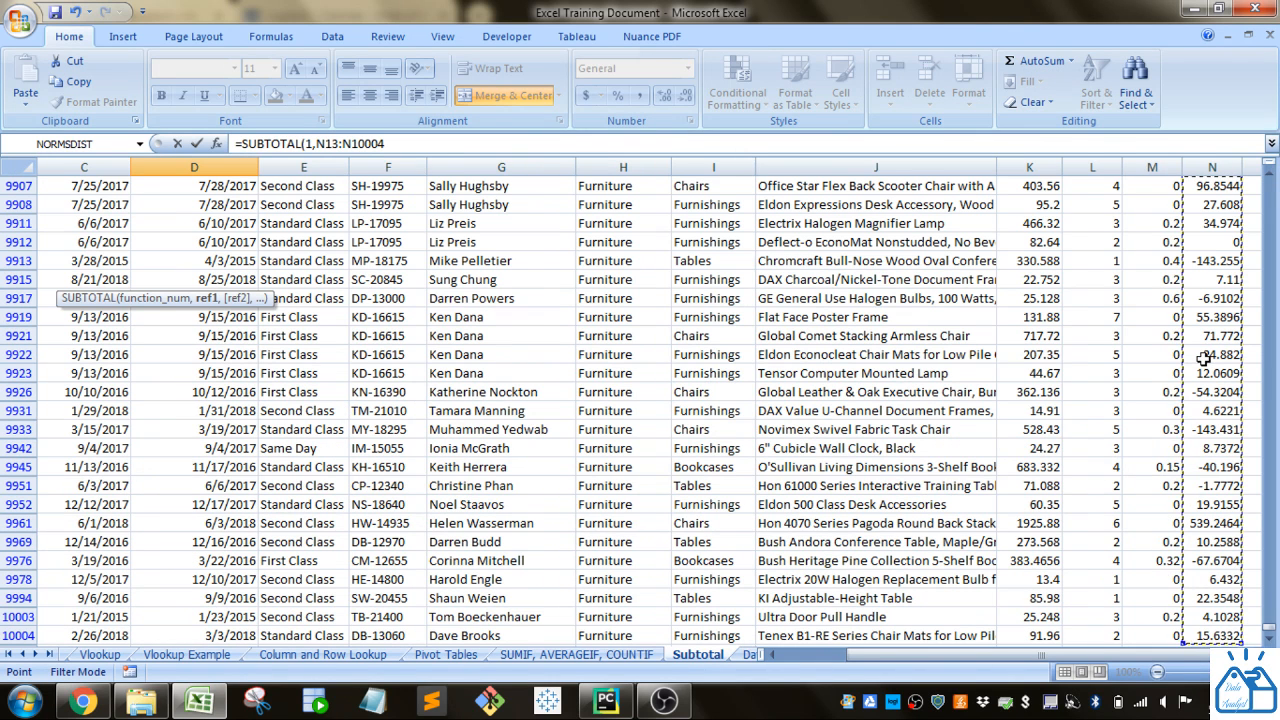
key("ctrl+shift+Down")
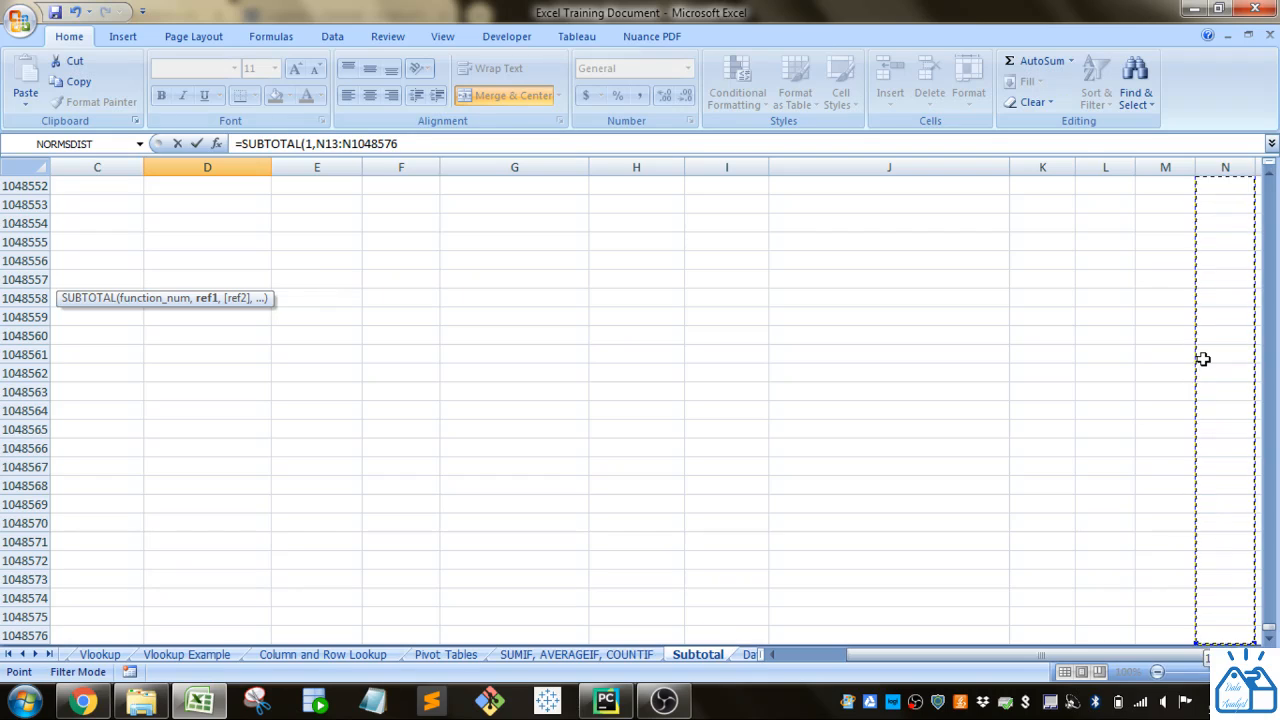
type(")")
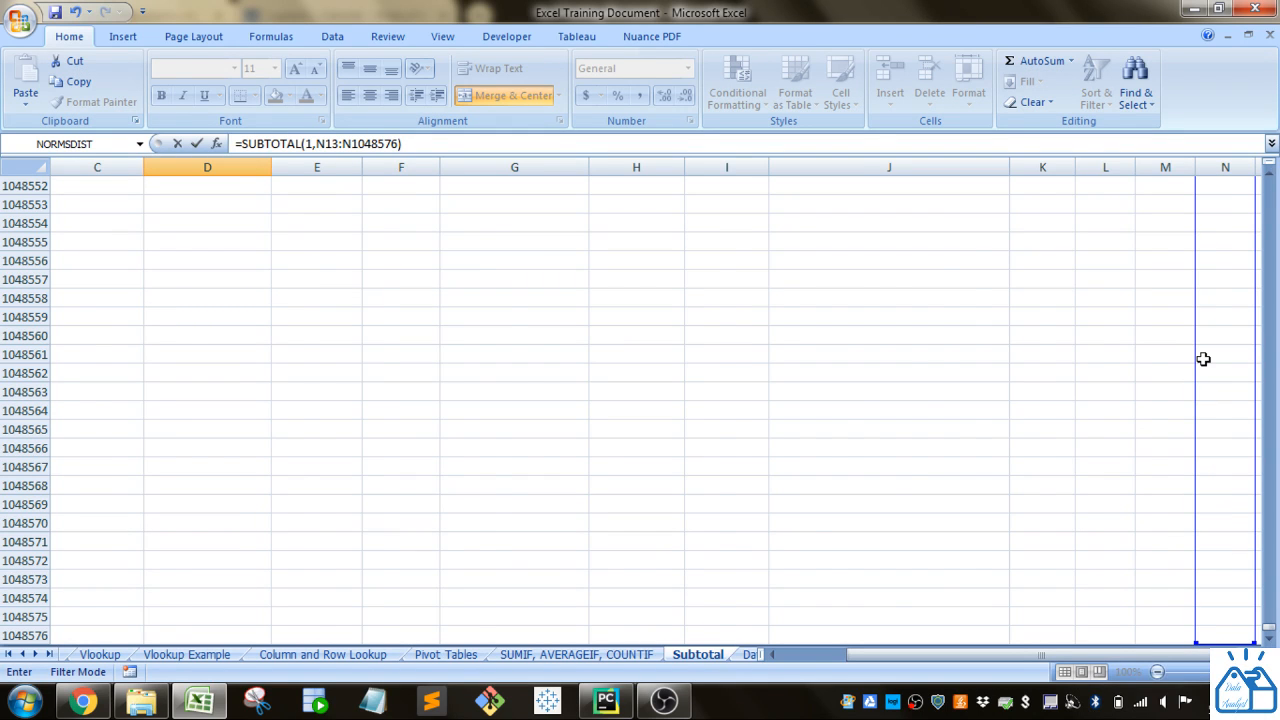
key("Return")
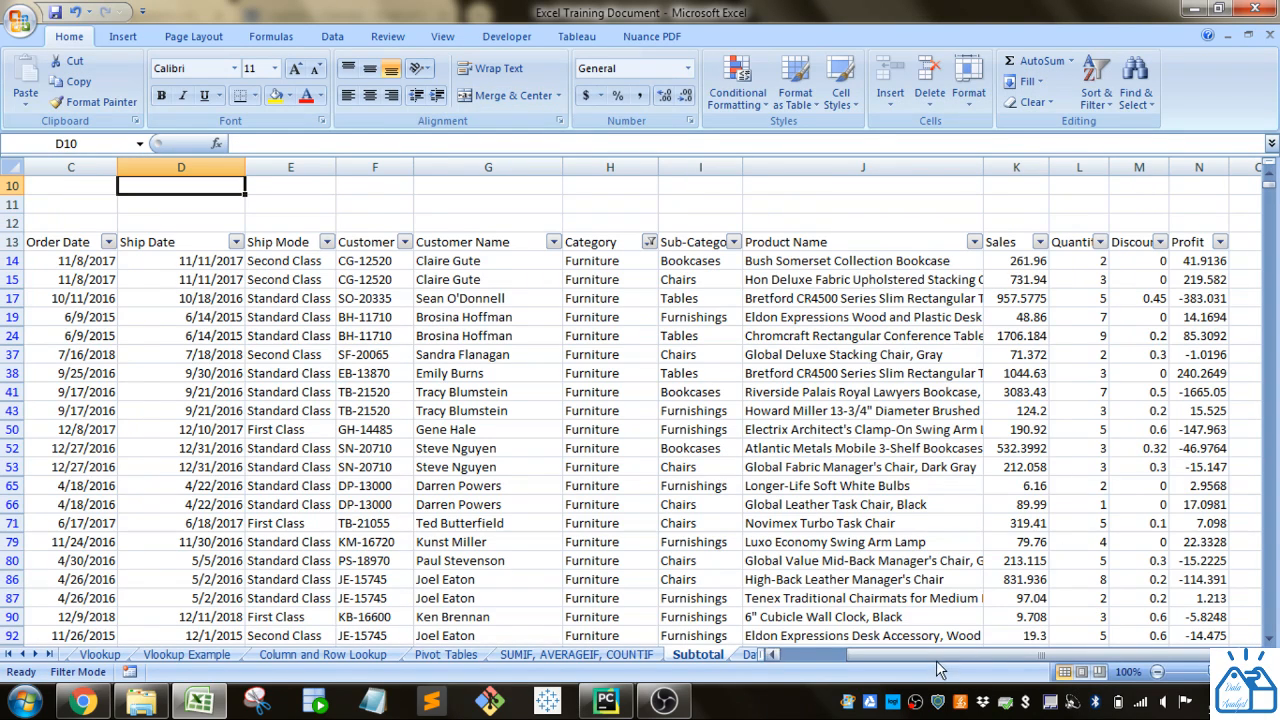
- Review the average Profit formula in D8, its Correct/Incorrect check and the Profit column it refers to
left_click_drag(939, 658, 662, 640)
scroll(596, 550, "up", 2)
scroll(594, 548, "up", 1)
left_click(444, 332)
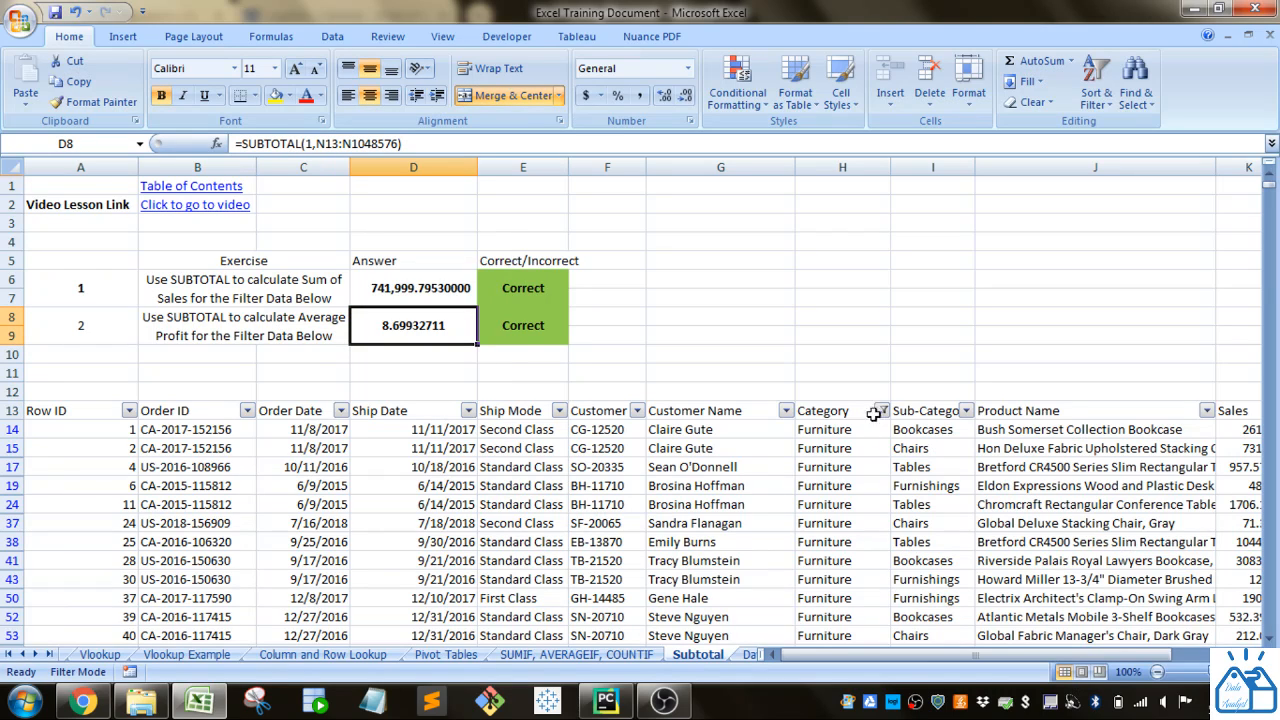
left_click_drag(895, 656, 965, 657)
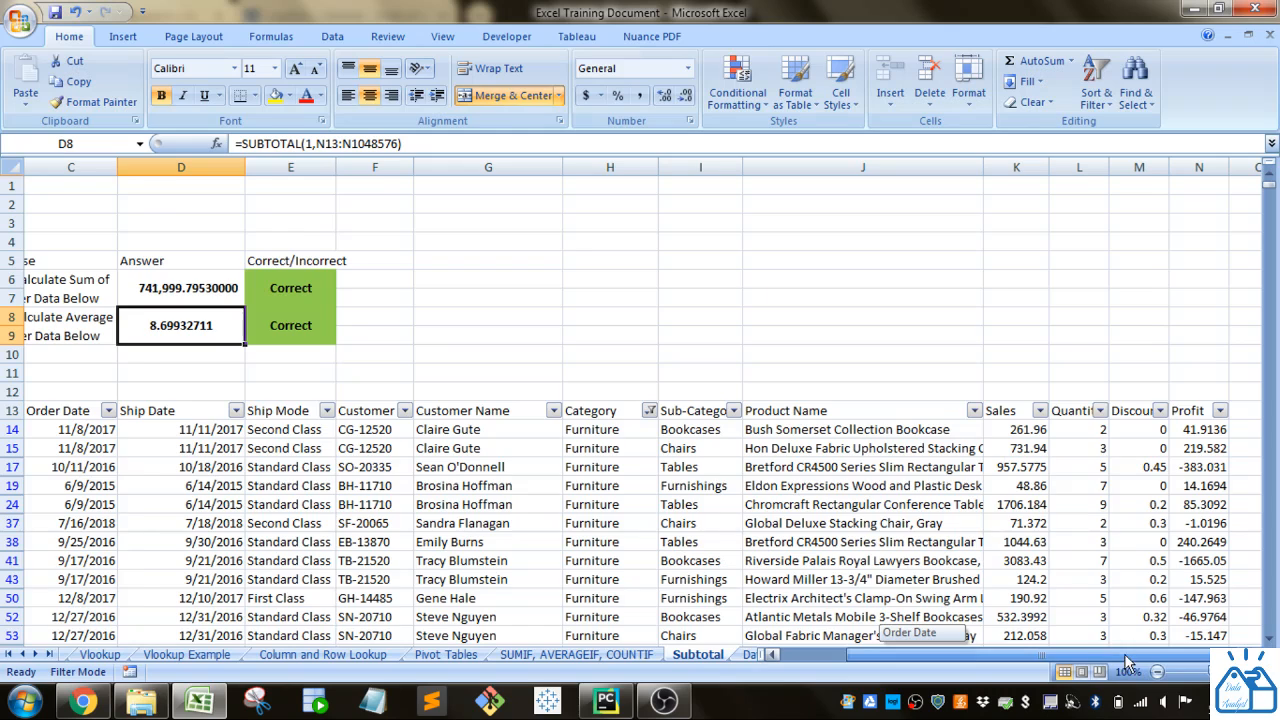
left_click_drag(1125, 662, 1045, 657)
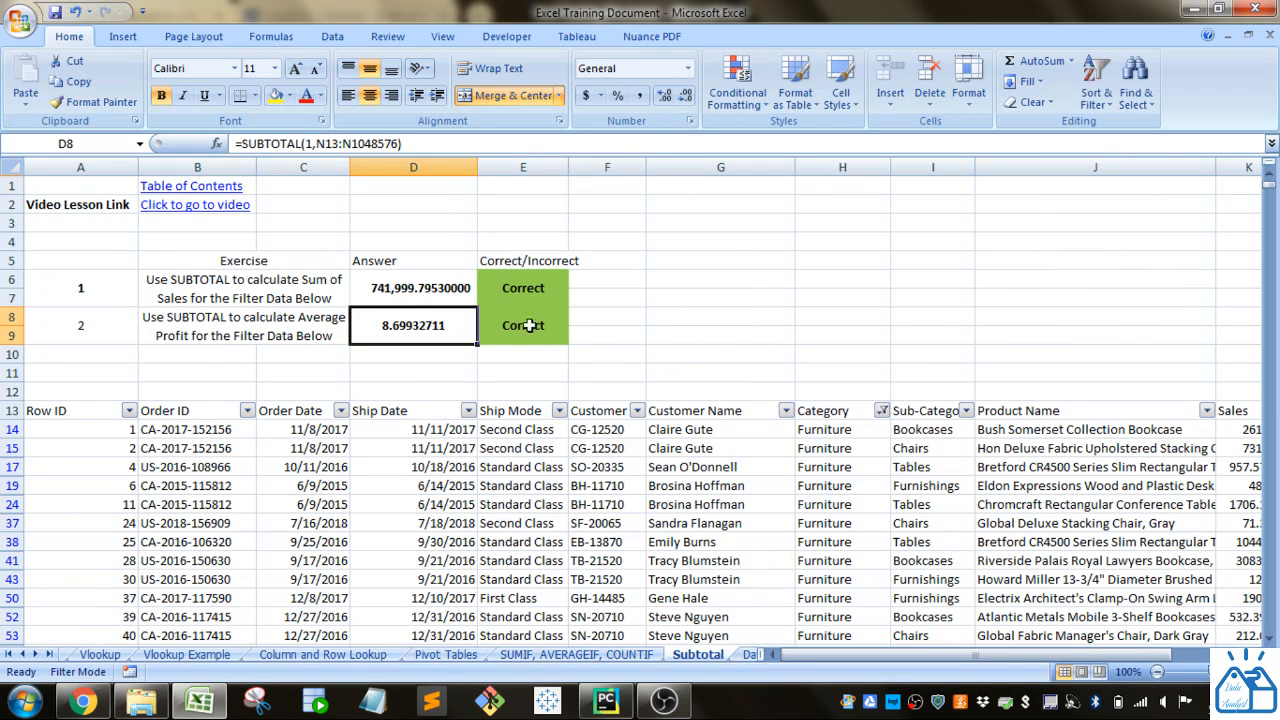
- Add Office Supplies and Technology to the Category filter so that all categories are included
left_click(881, 411)
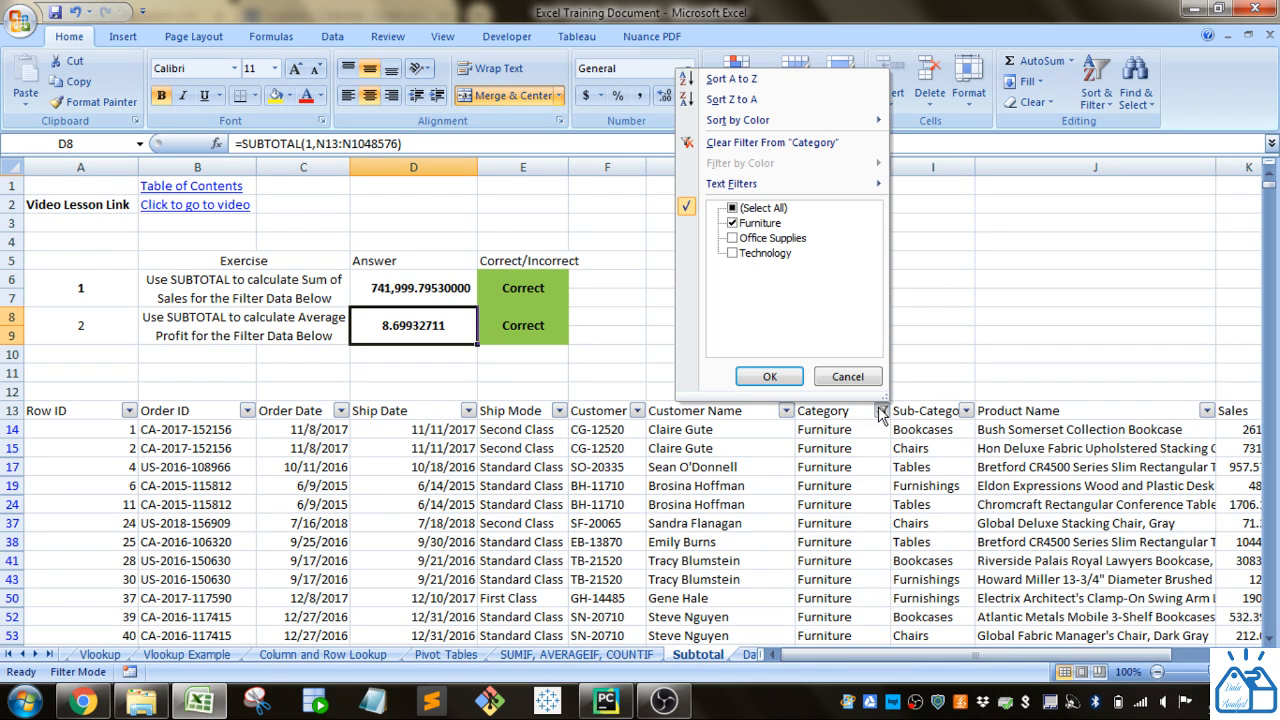
left_click(740, 239)
left_click(738, 254)
left_click(769, 377)
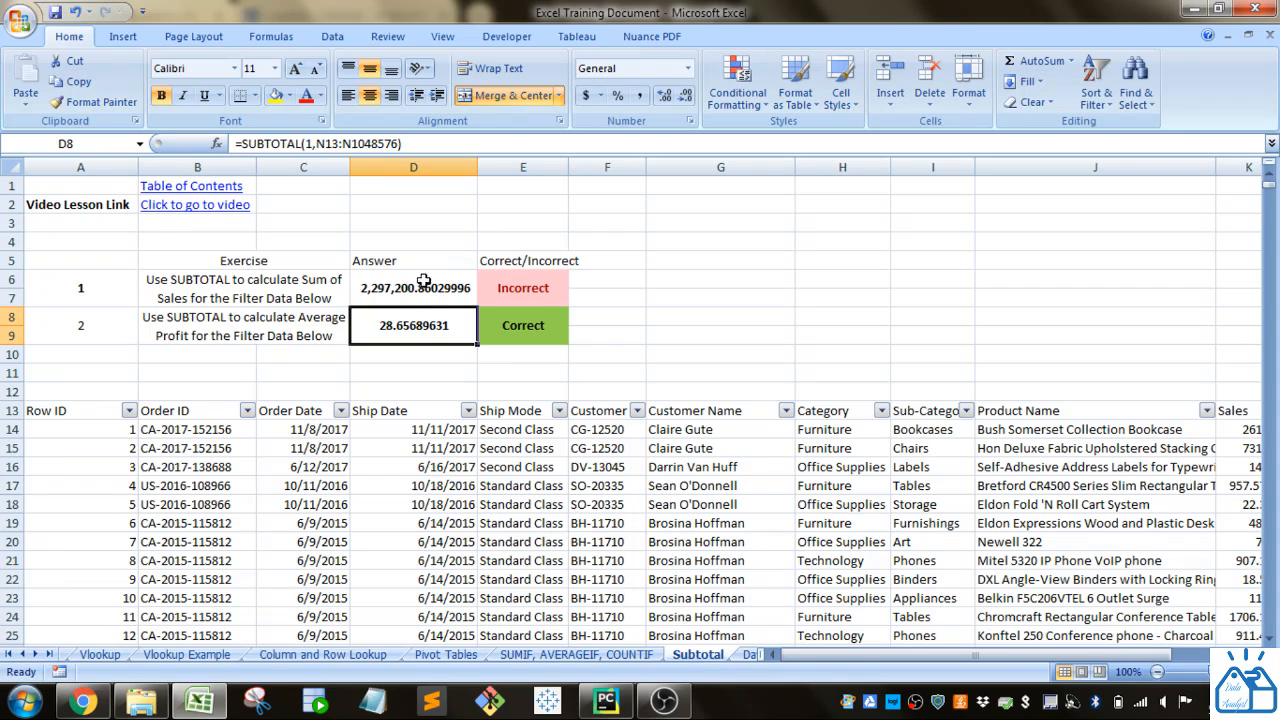
- Filter the Category column to Office Supplies only
left_click(884, 411)
left_click(732, 208)
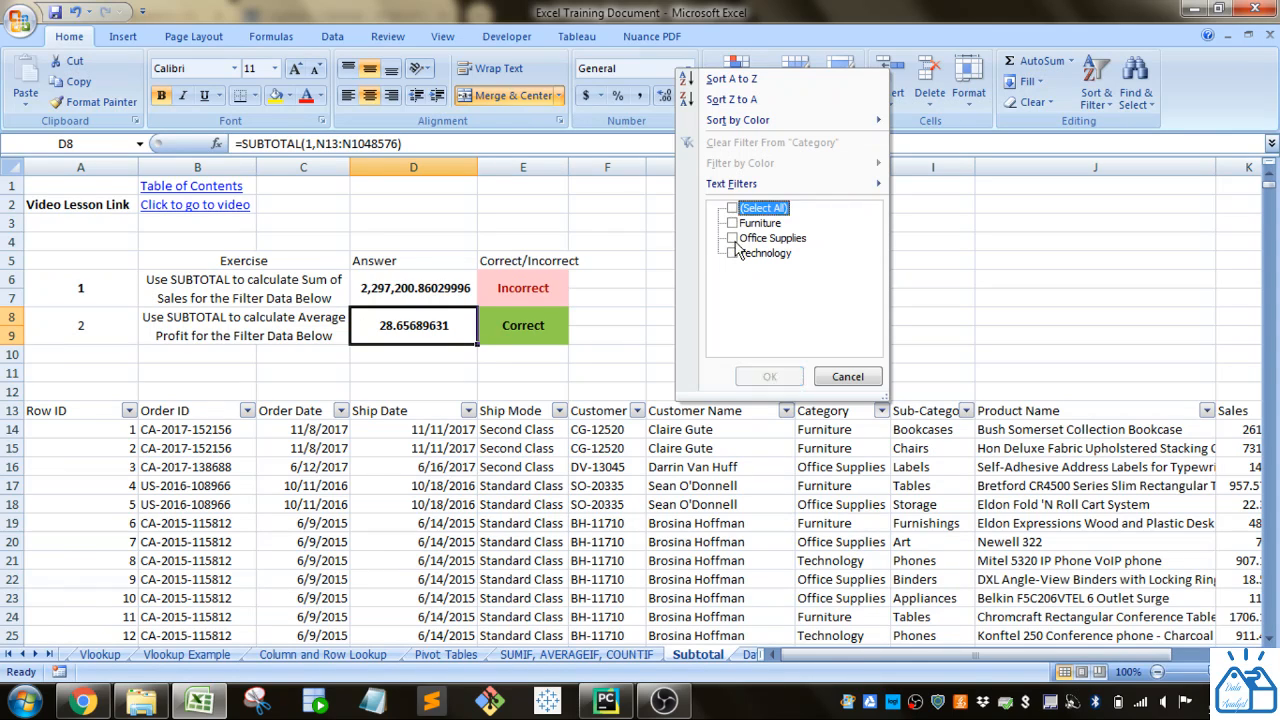
left_click(733, 239)
left_click(769, 377)
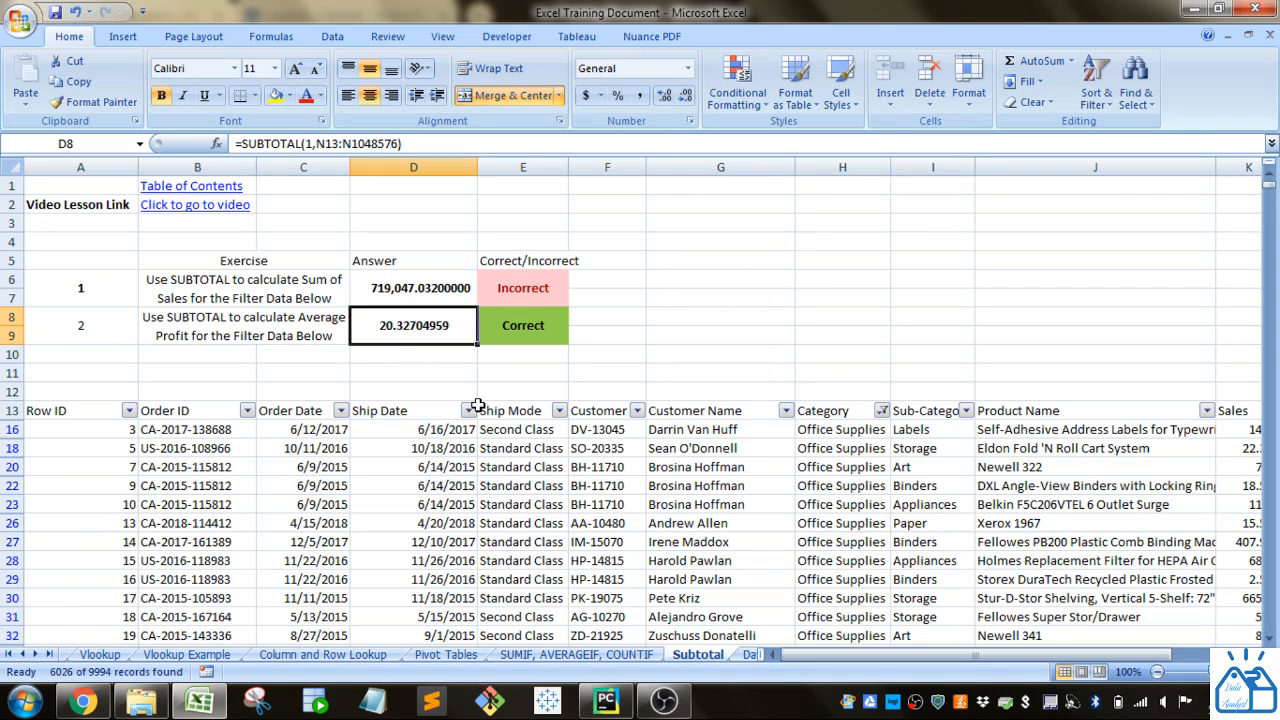
- Switch the Category filter back to Furniture only and select an empty cell beside the exercises
left_click(882, 411)
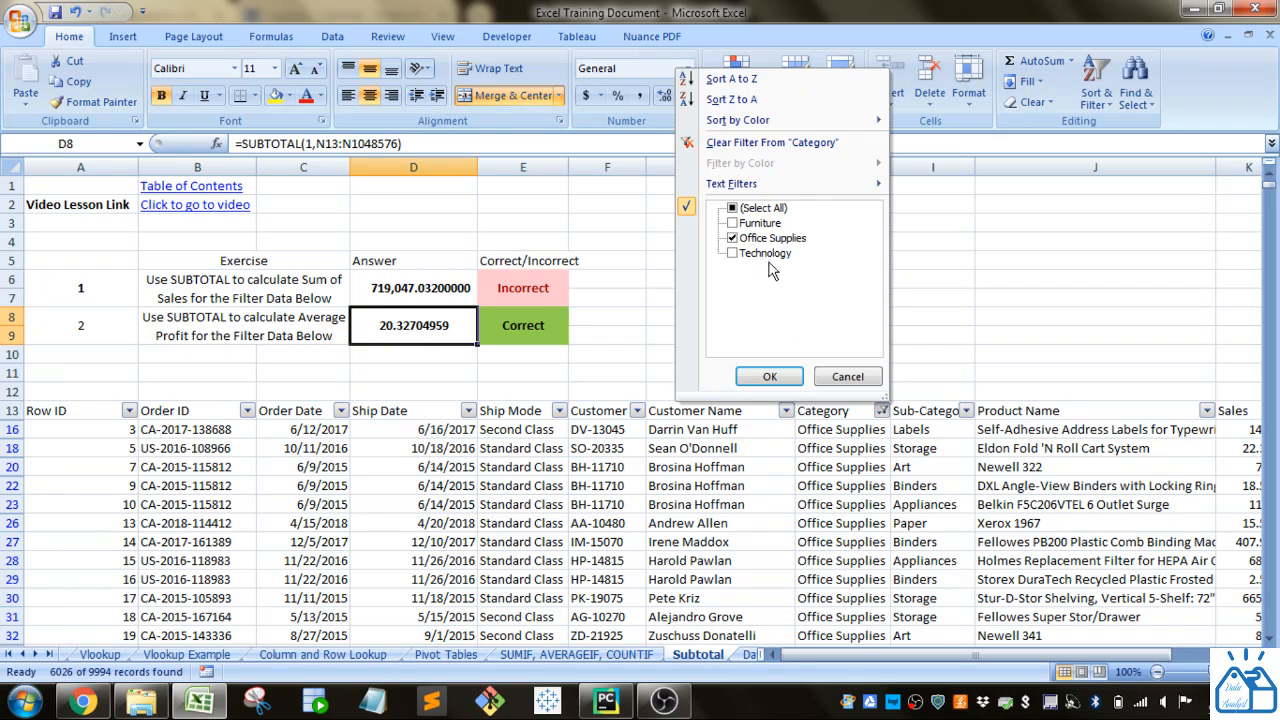
left_click(737, 223)
left_click(737, 238)
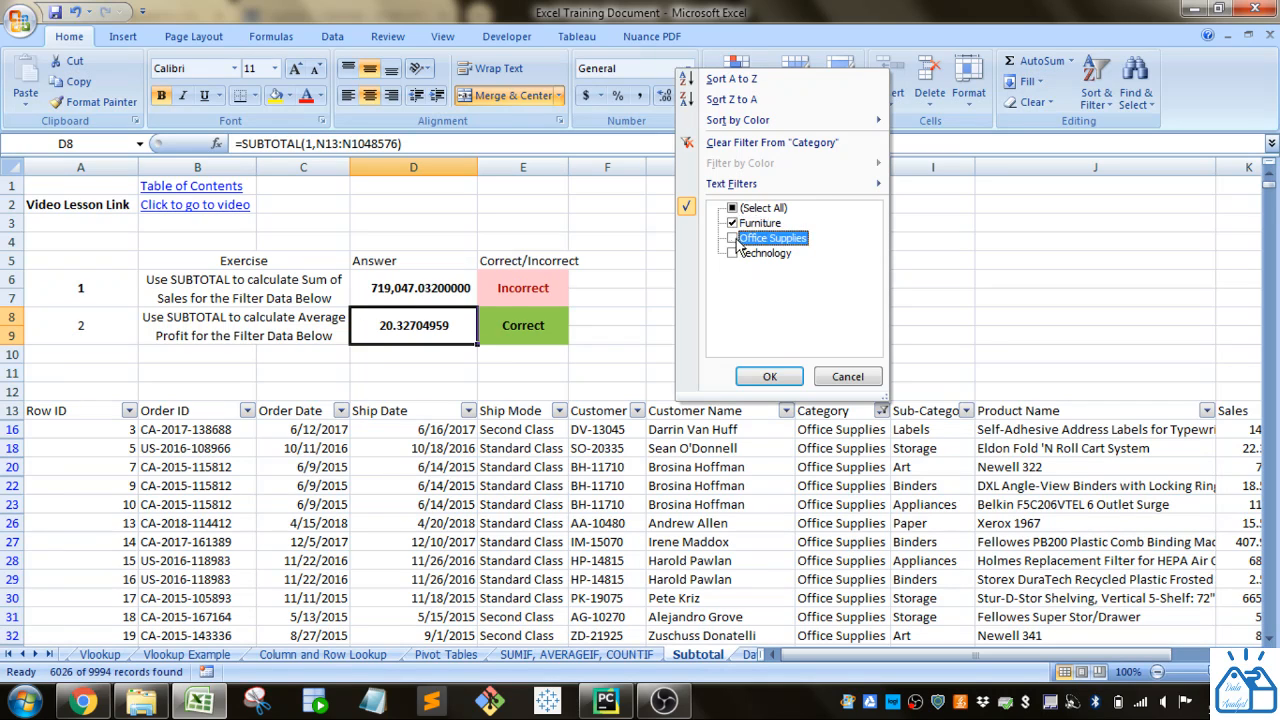
left_click(773, 368)
left_click(910, 330)
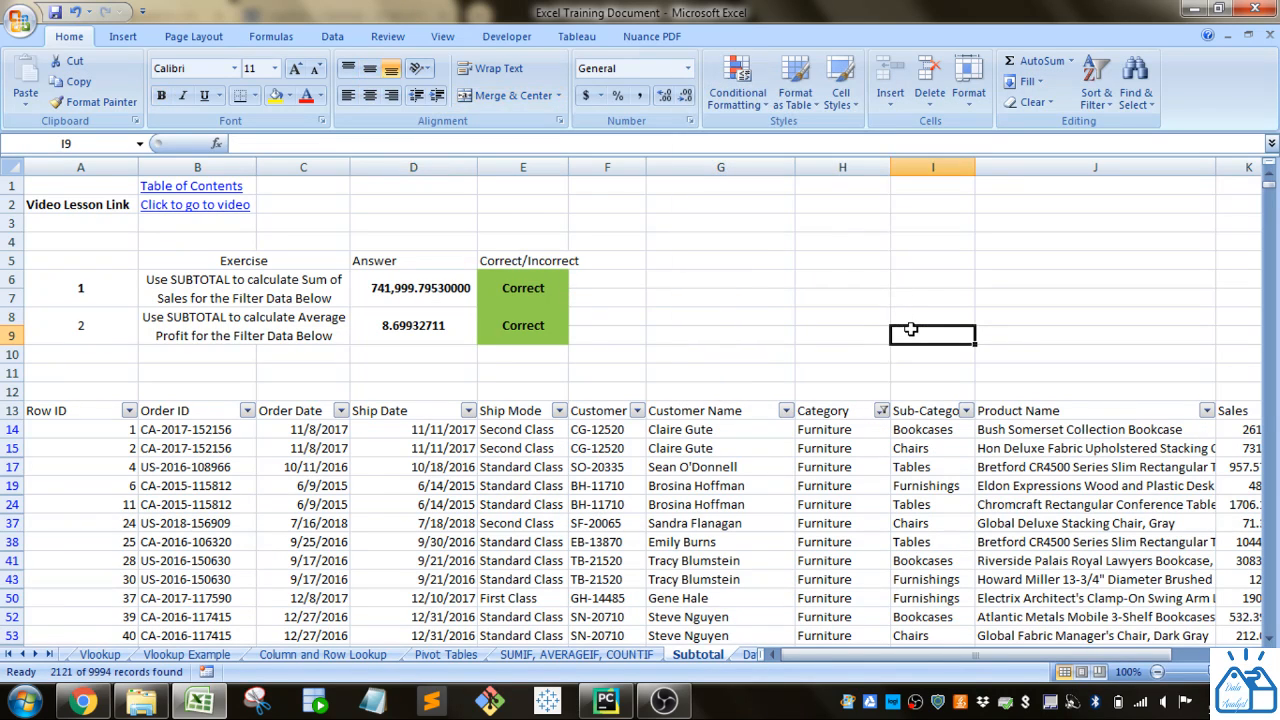